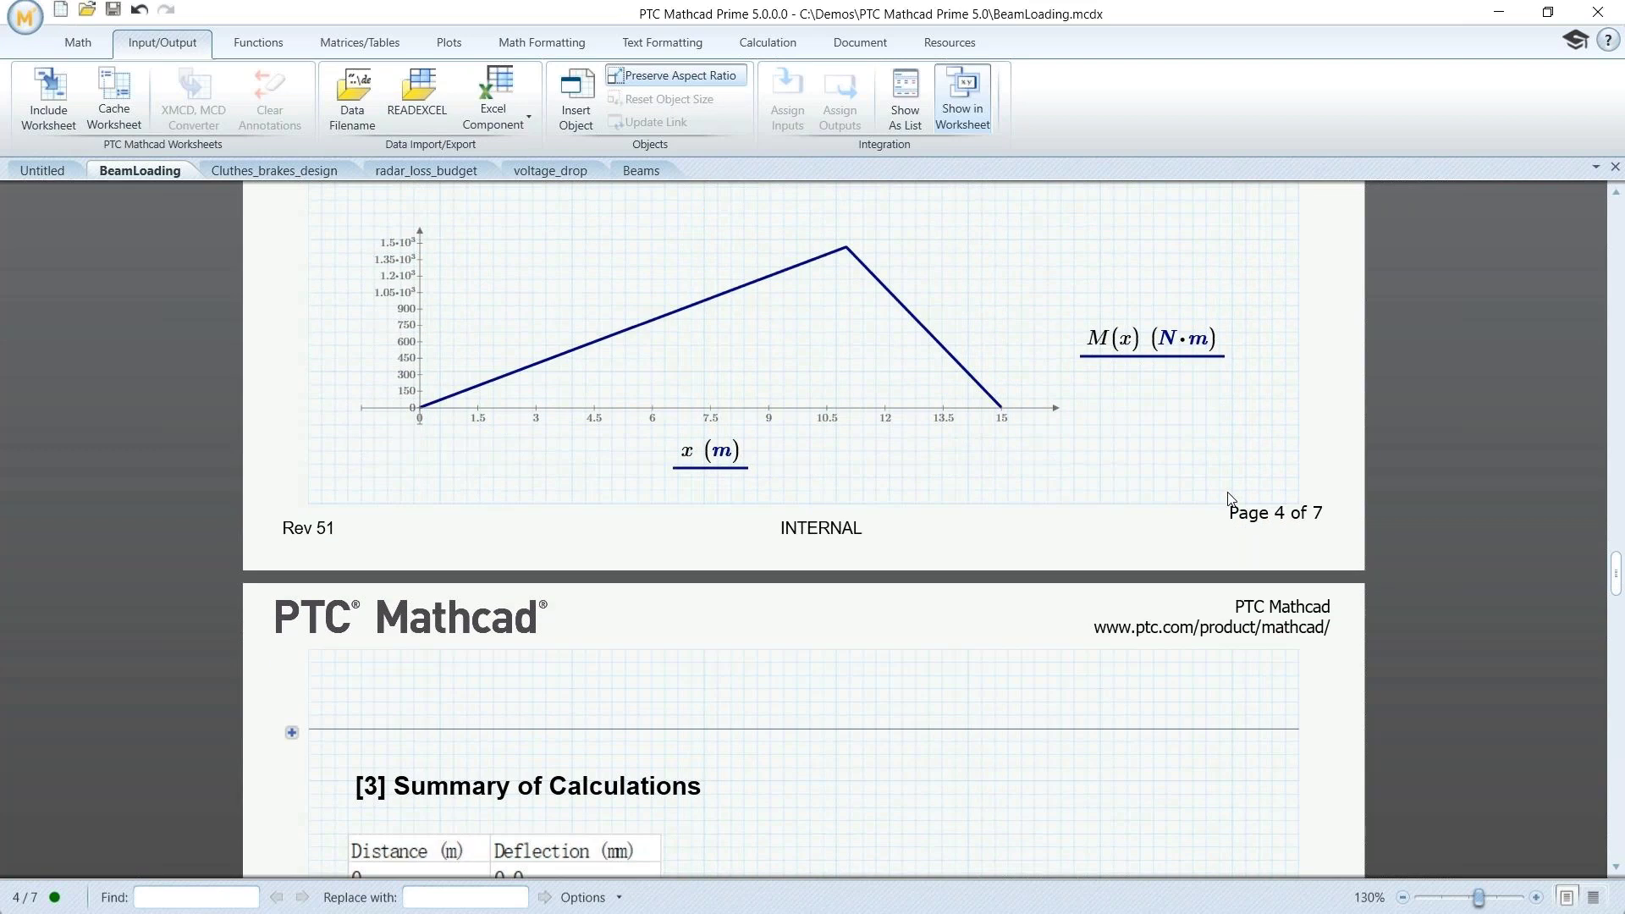
- Format the deflection table under Summary of Calculations with a yellow header row and bold, centred 12-point text, and return to the worksheet
scroll(1231, 499, down, 5)
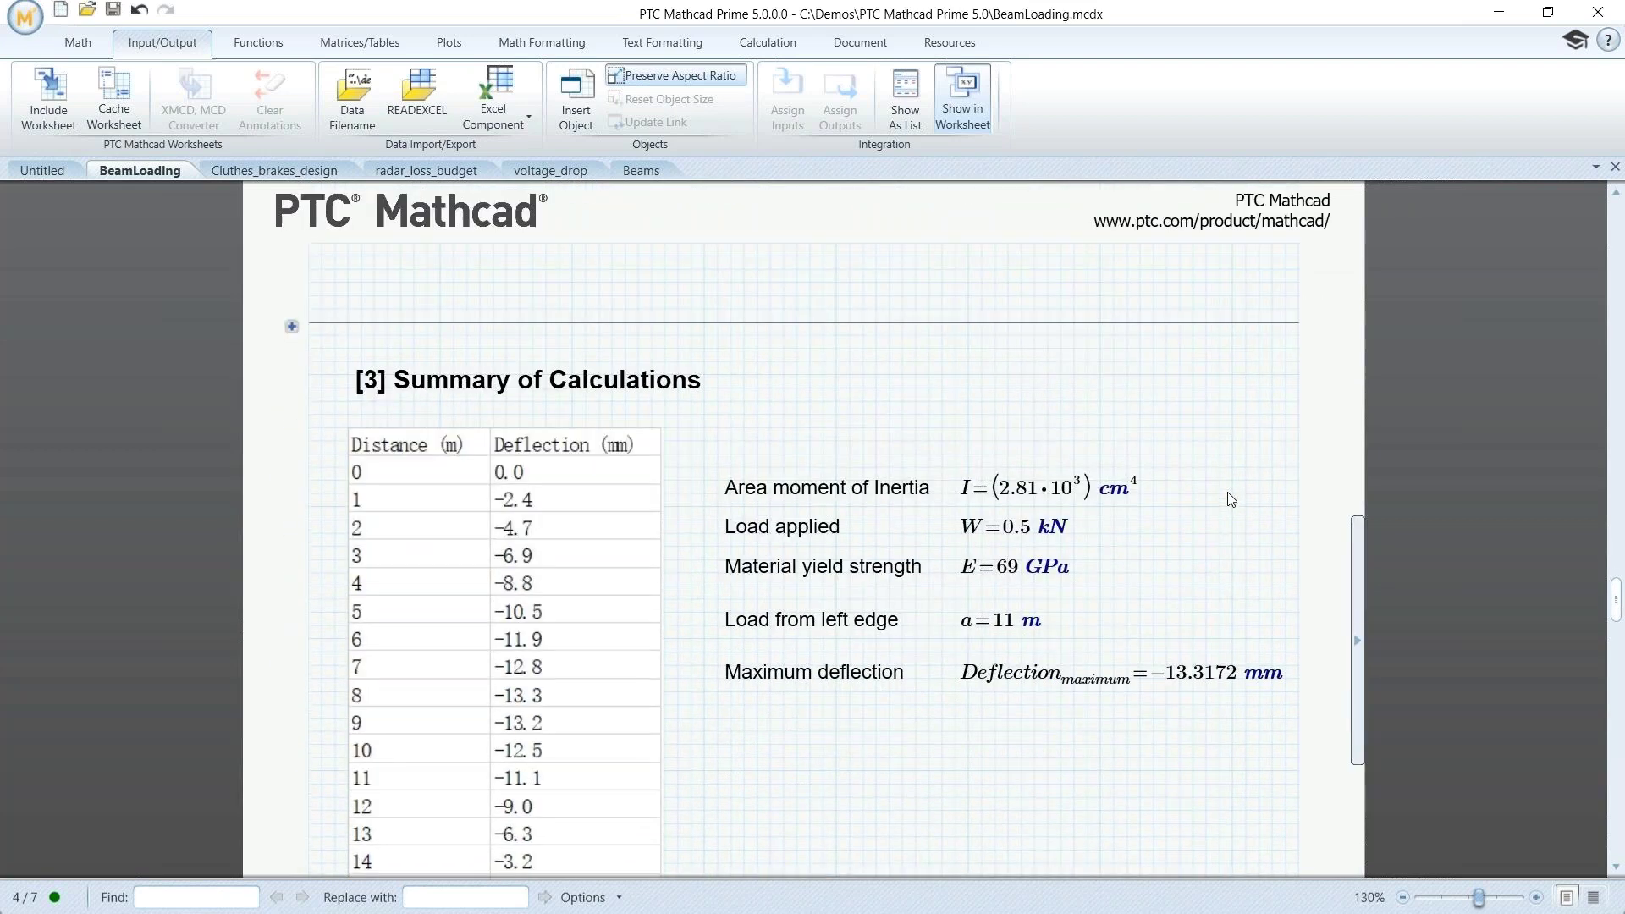
double_click(592, 484)
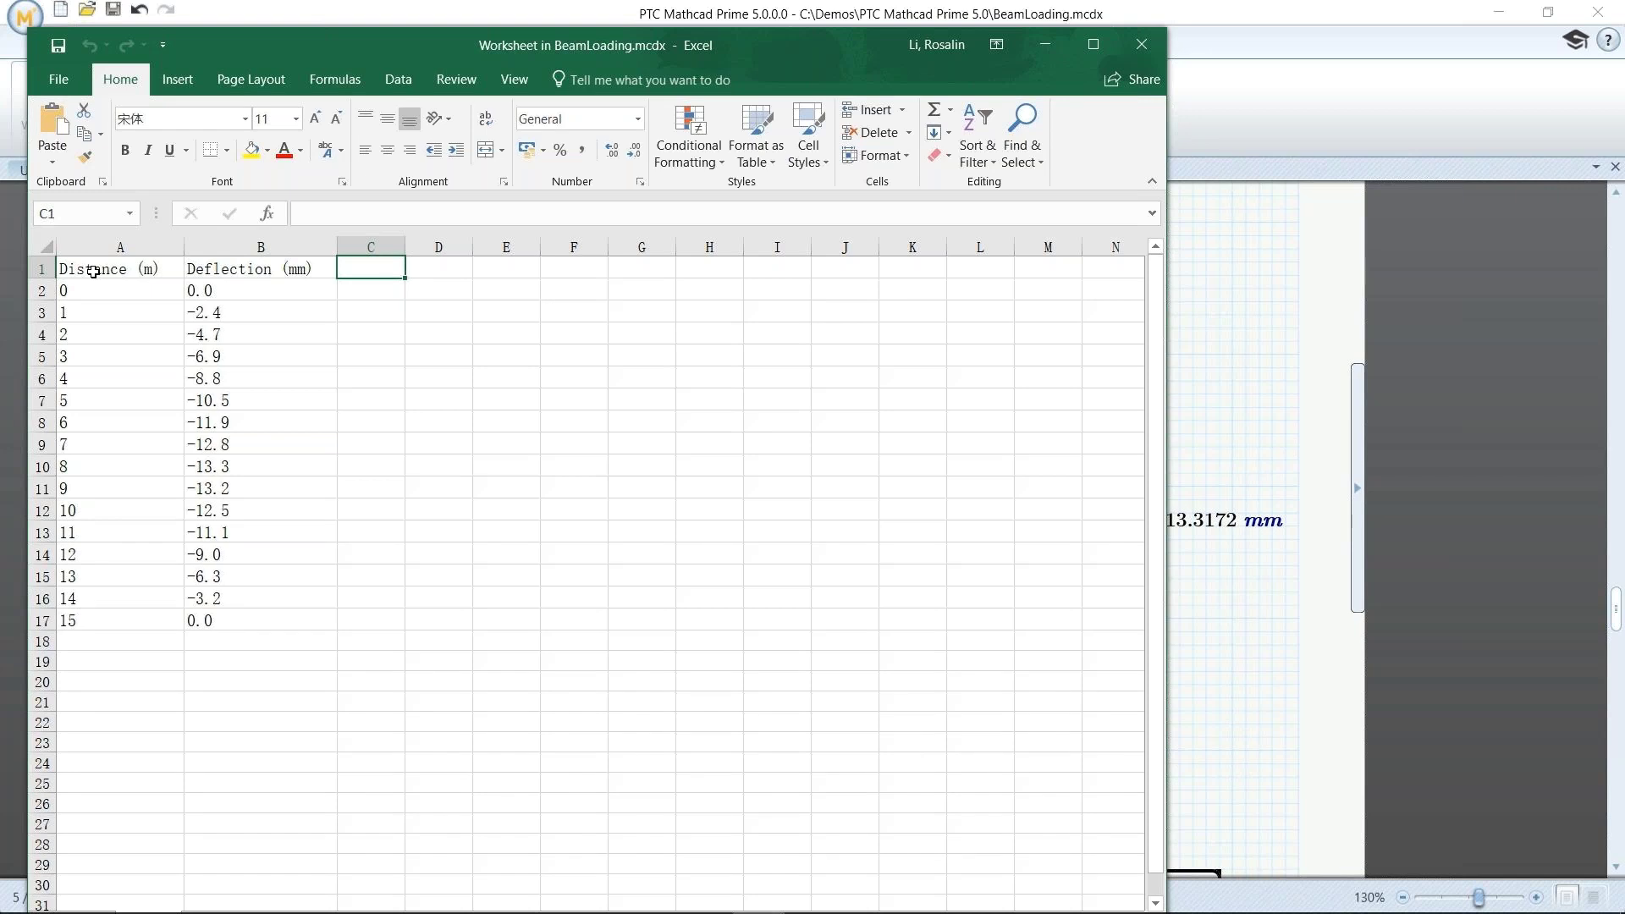
drag(93, 270, 287, 624)
click(252, 150)
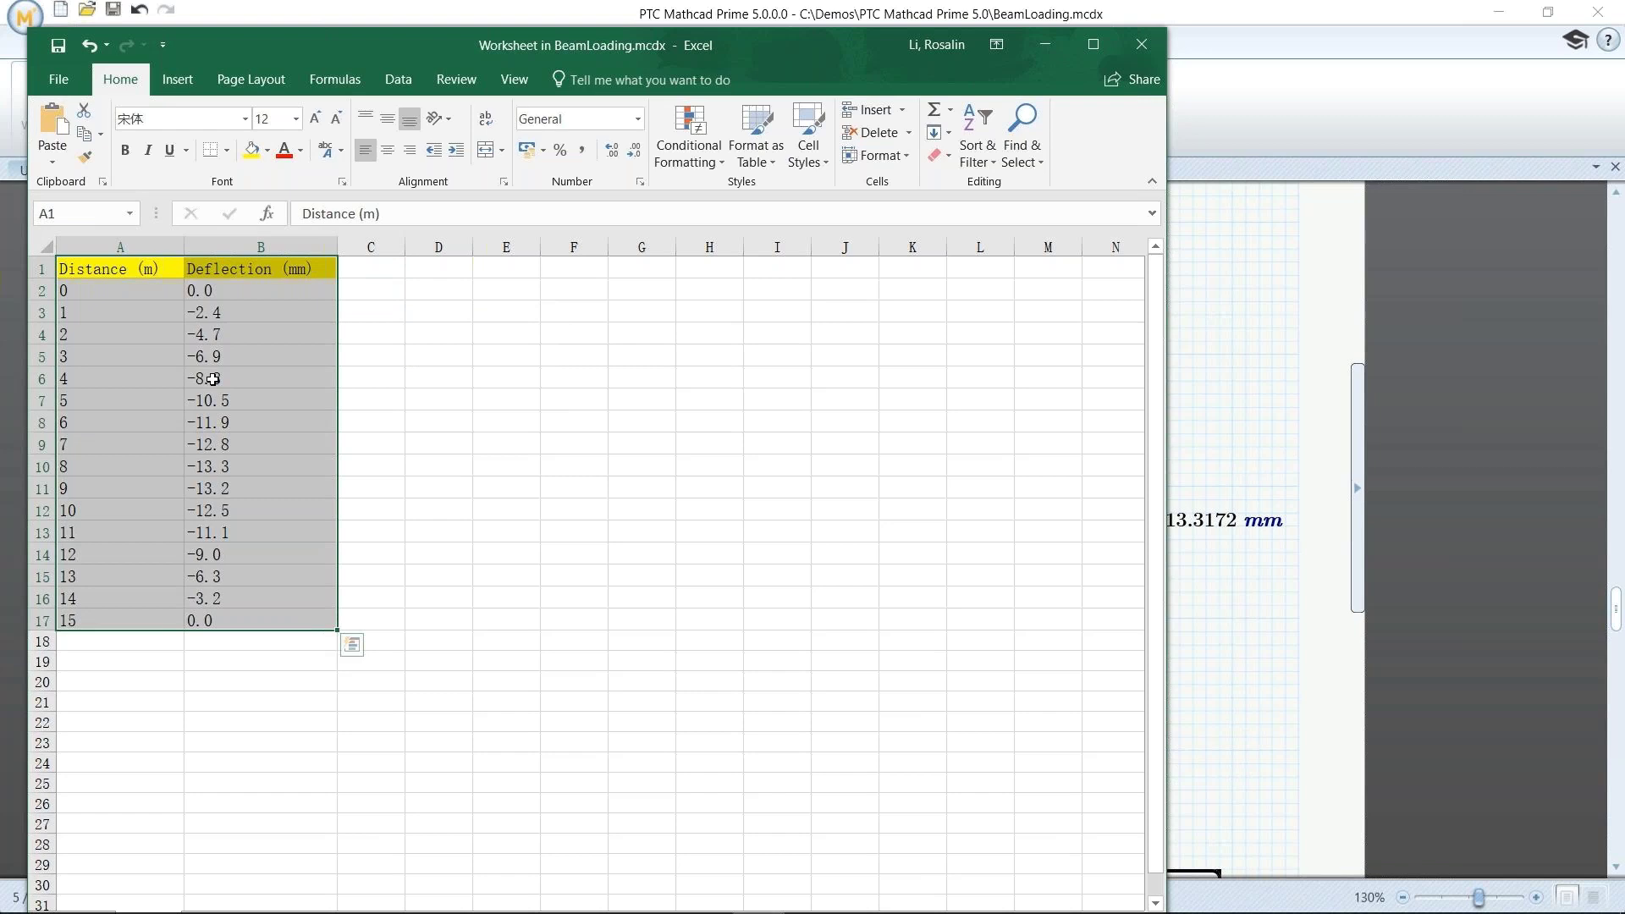
click(126, 151)
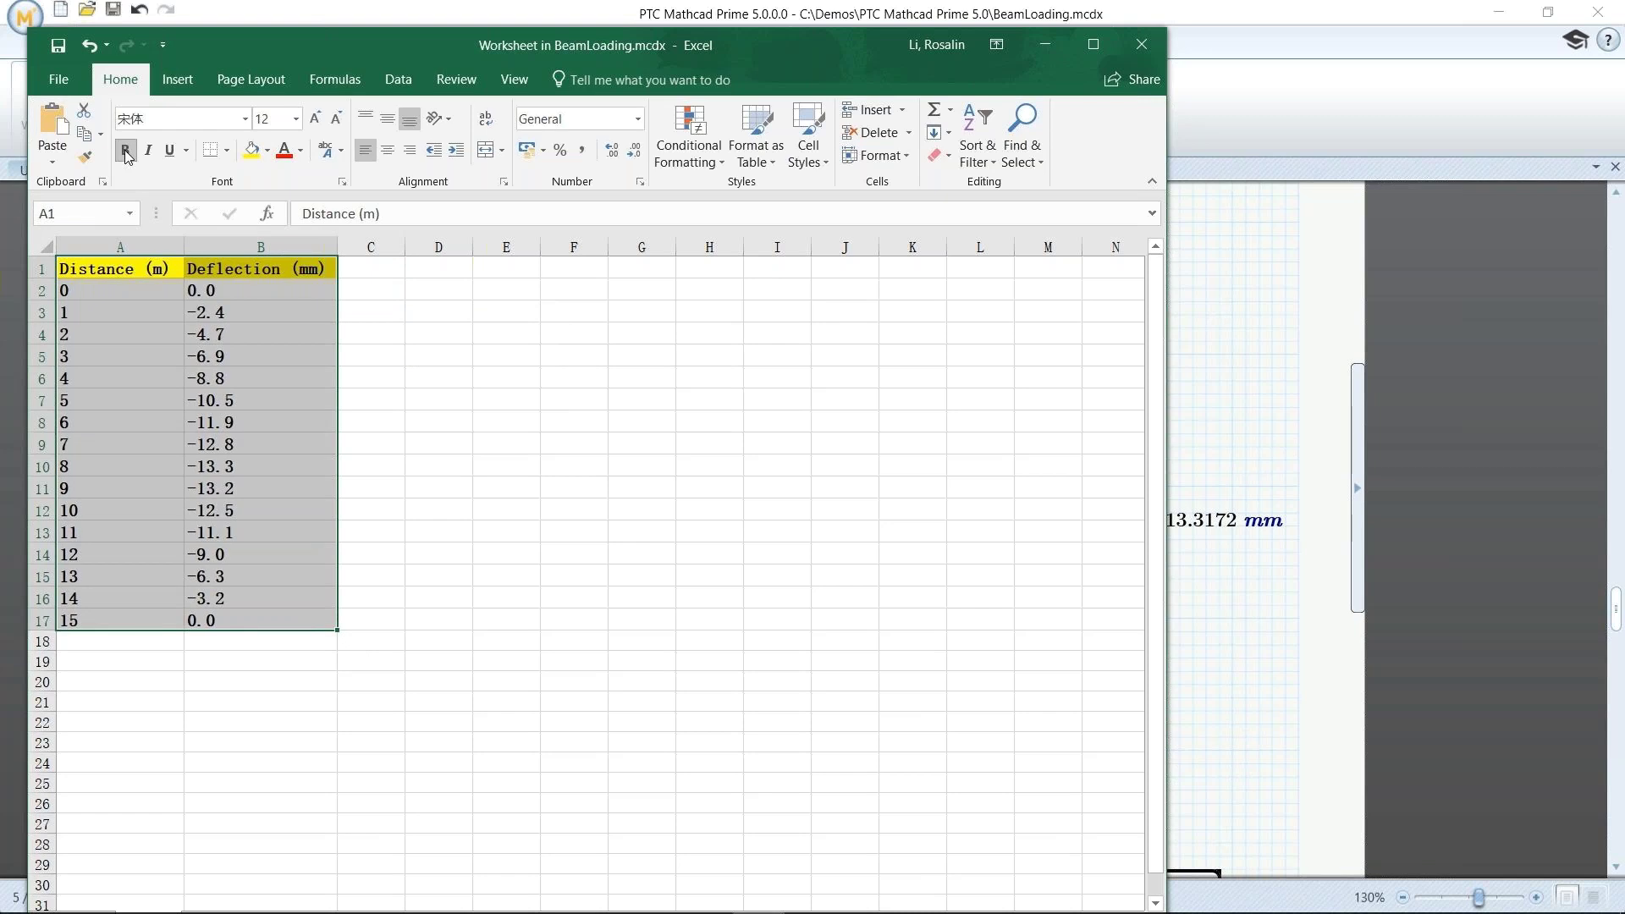
click(388, 153)
click(390, 297)
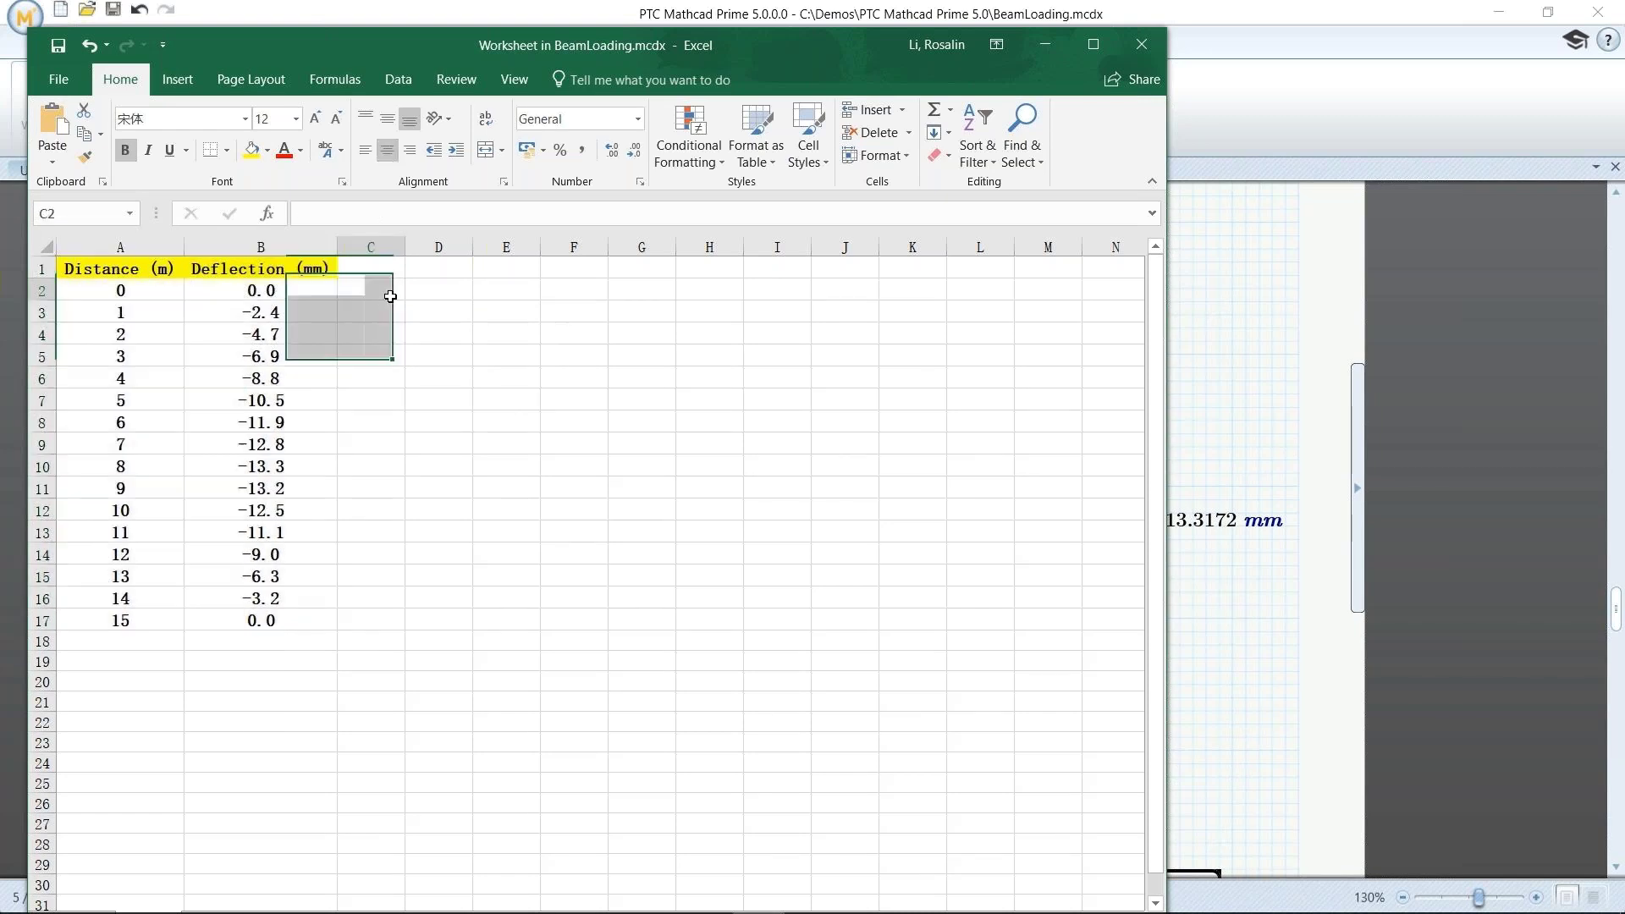
click(1141, 46)
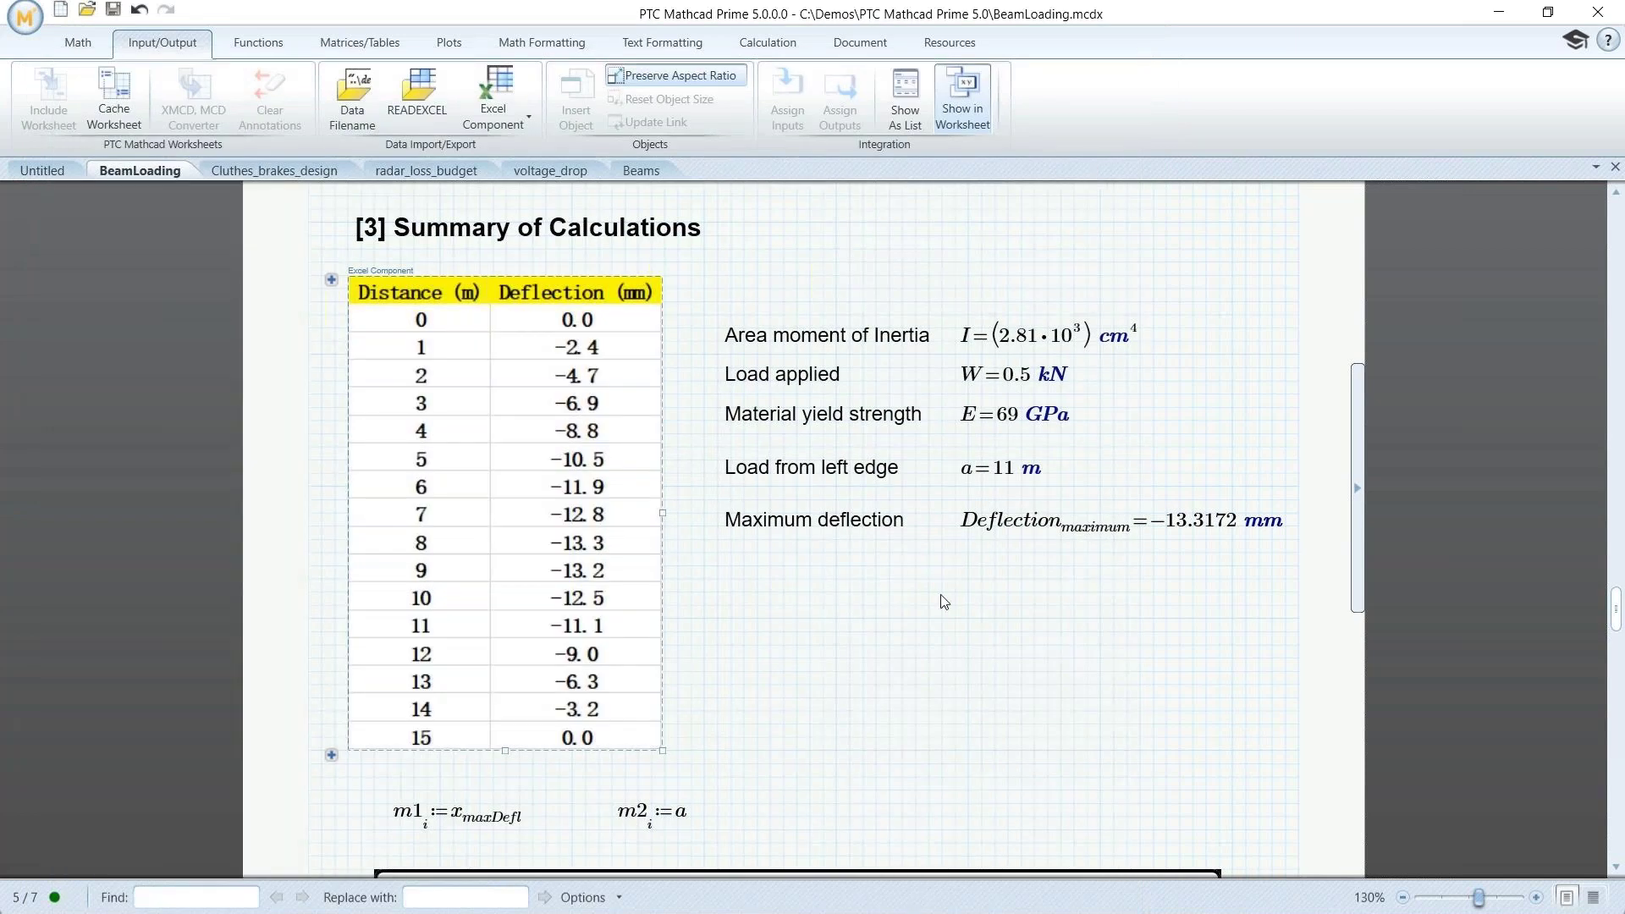
- Open the deflection chart for editing, fill its background with light orange and set the plot area opacity to 100%
scroll(945, 603, down, 5)
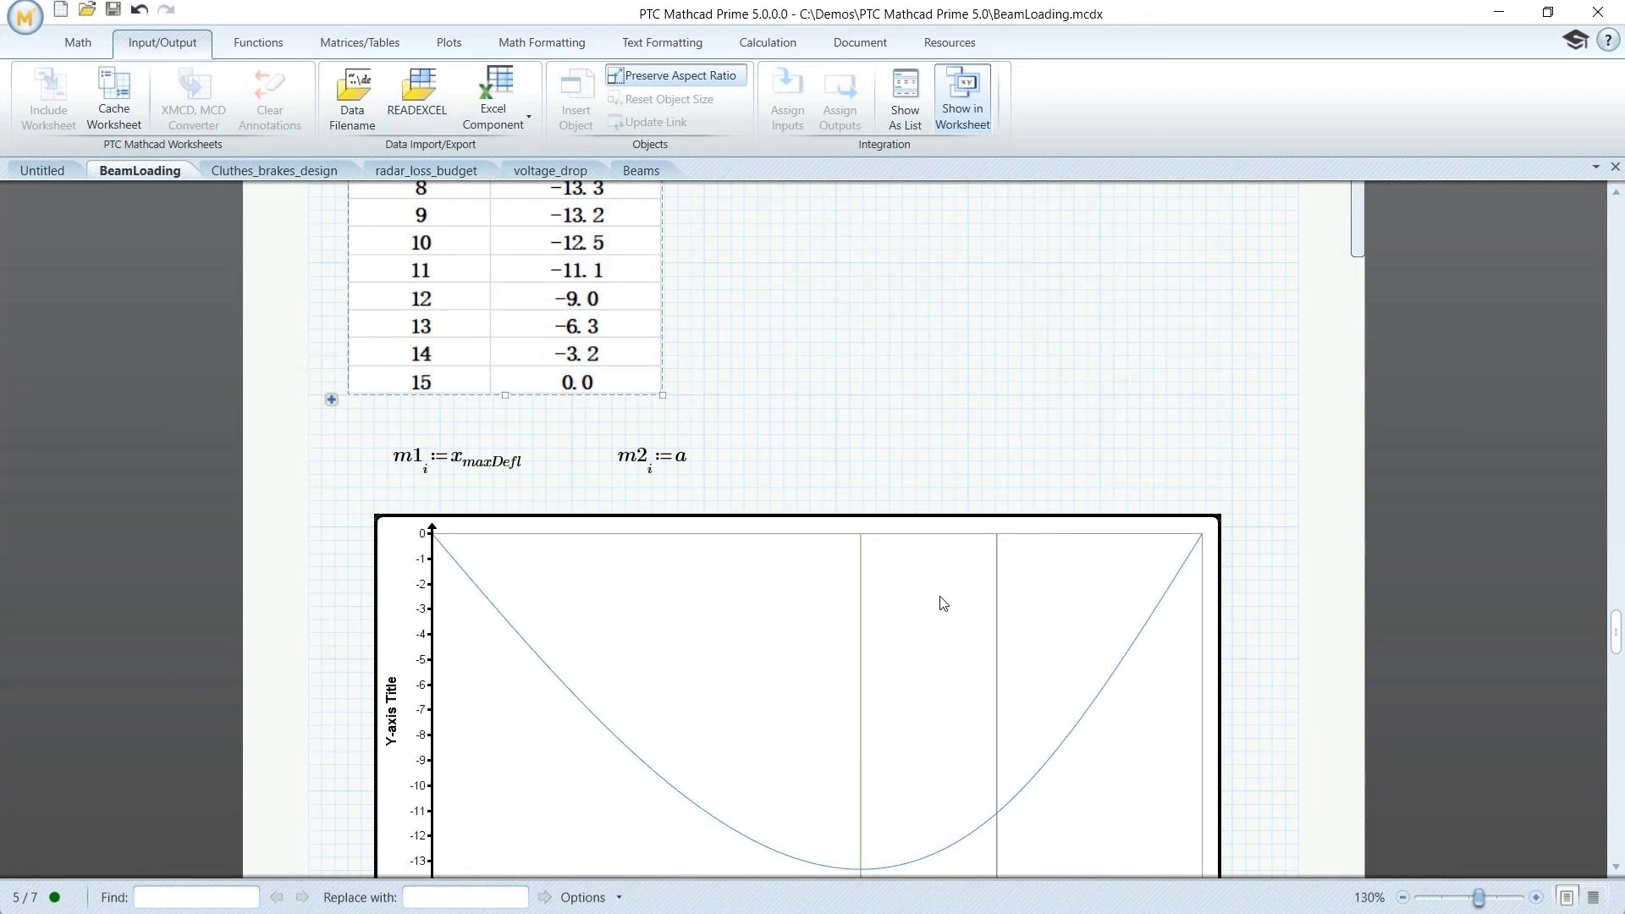
scroll(944, 604, down, 4)
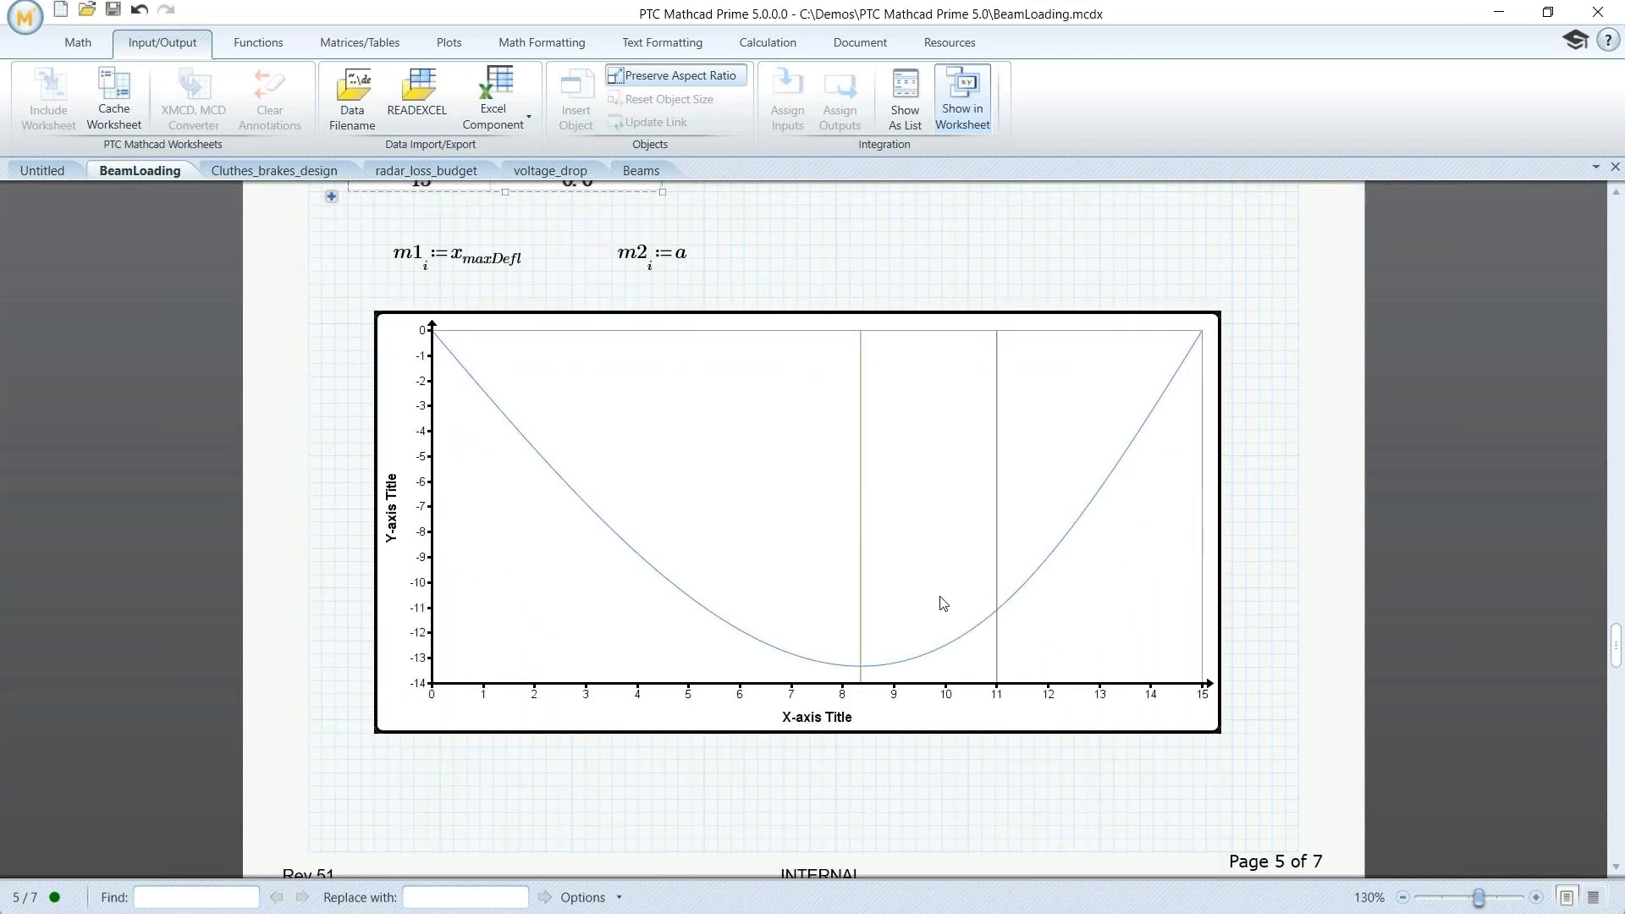
double_click(943, 604)
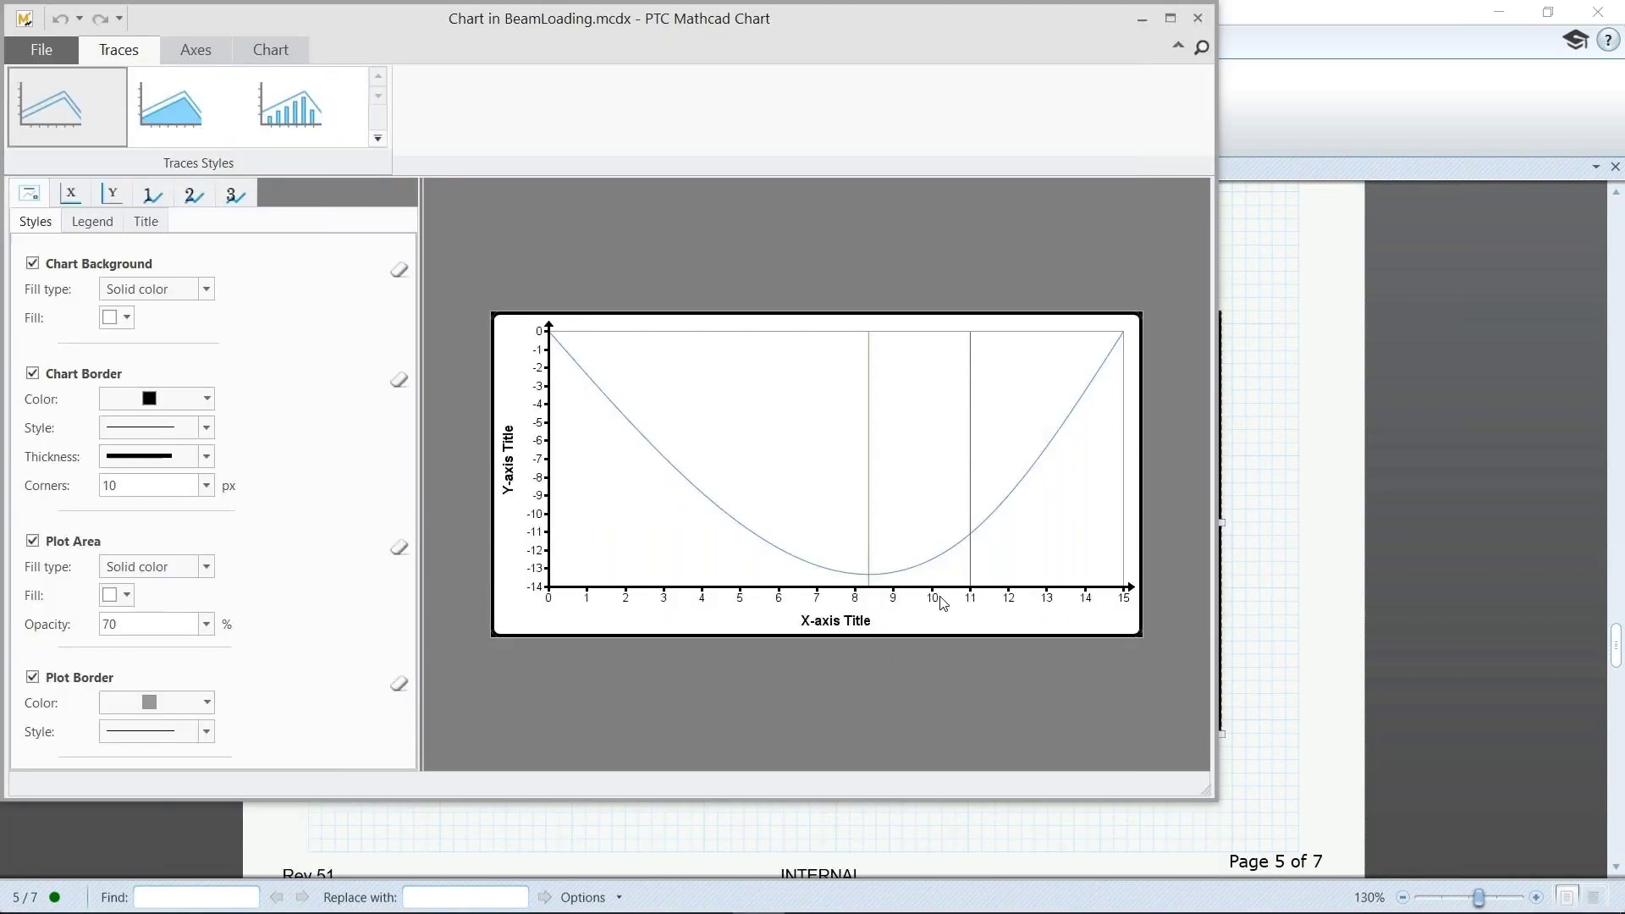
click(125, 321)
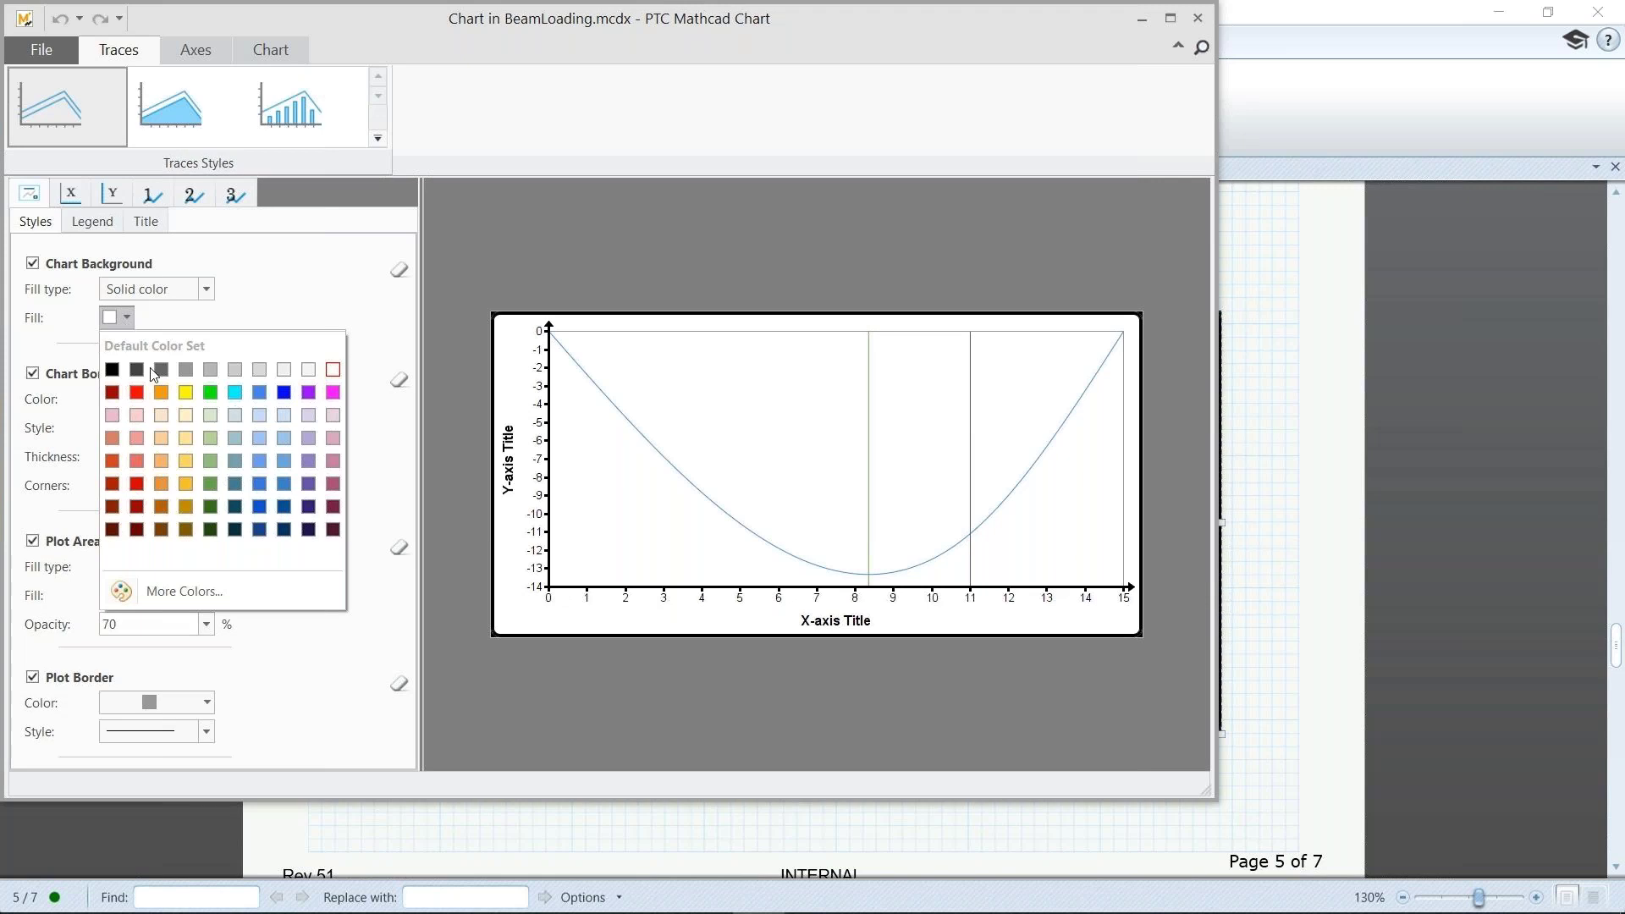
click(160, 439)
double_click(139, 624)
text(100)
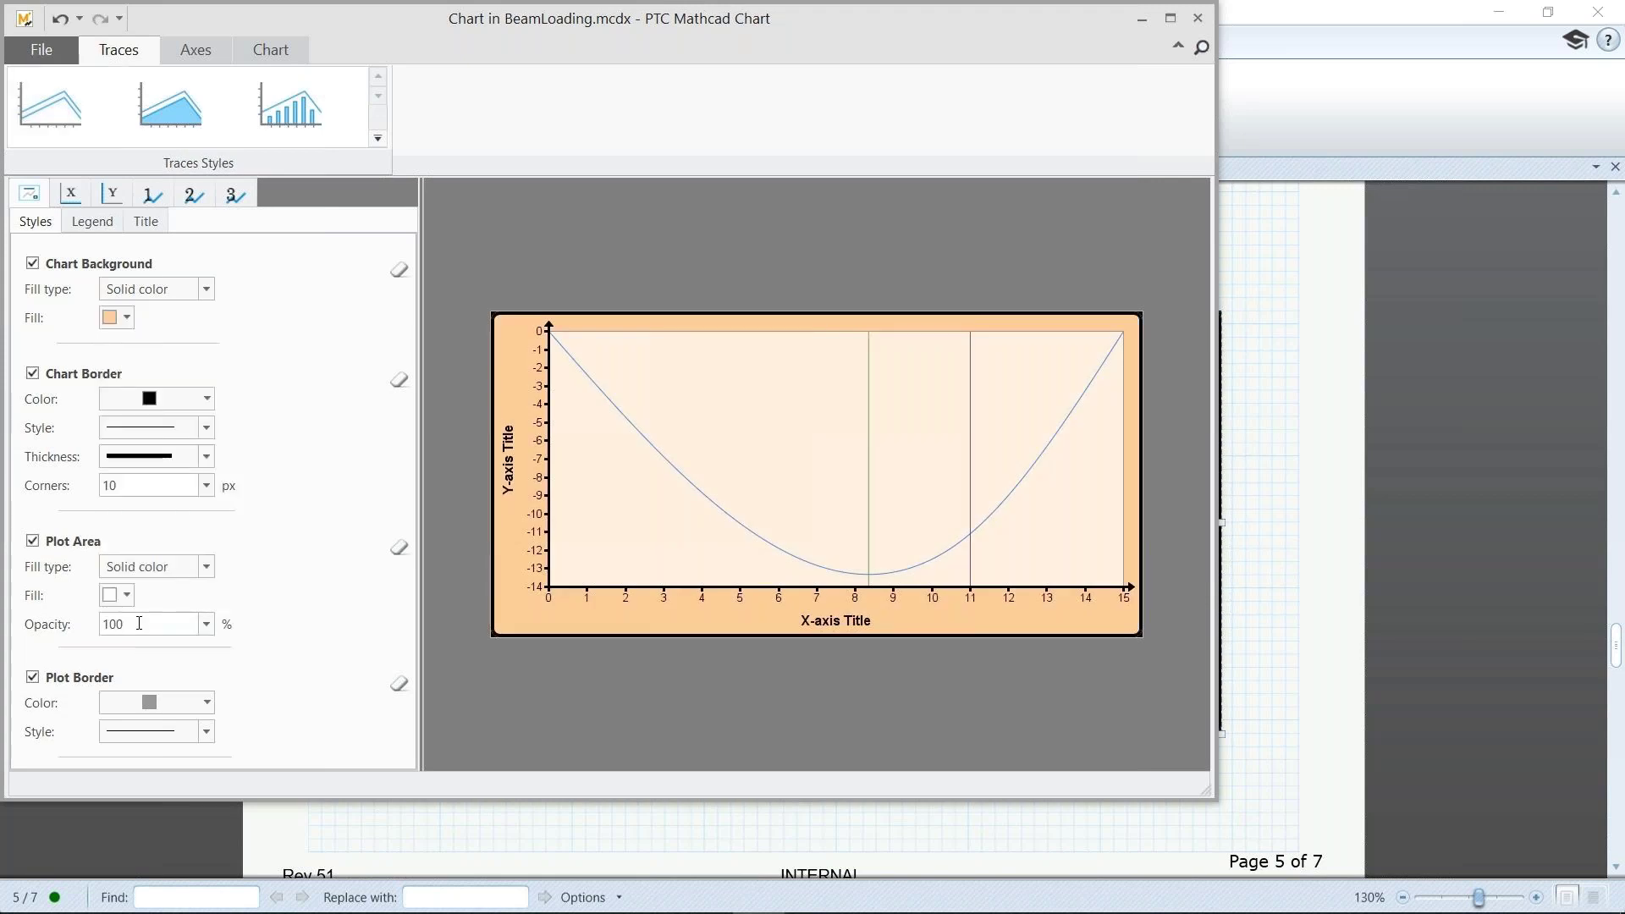
key(Return)
- Enable the chart legend and arrange its entries in 1 column
click(90, 223)
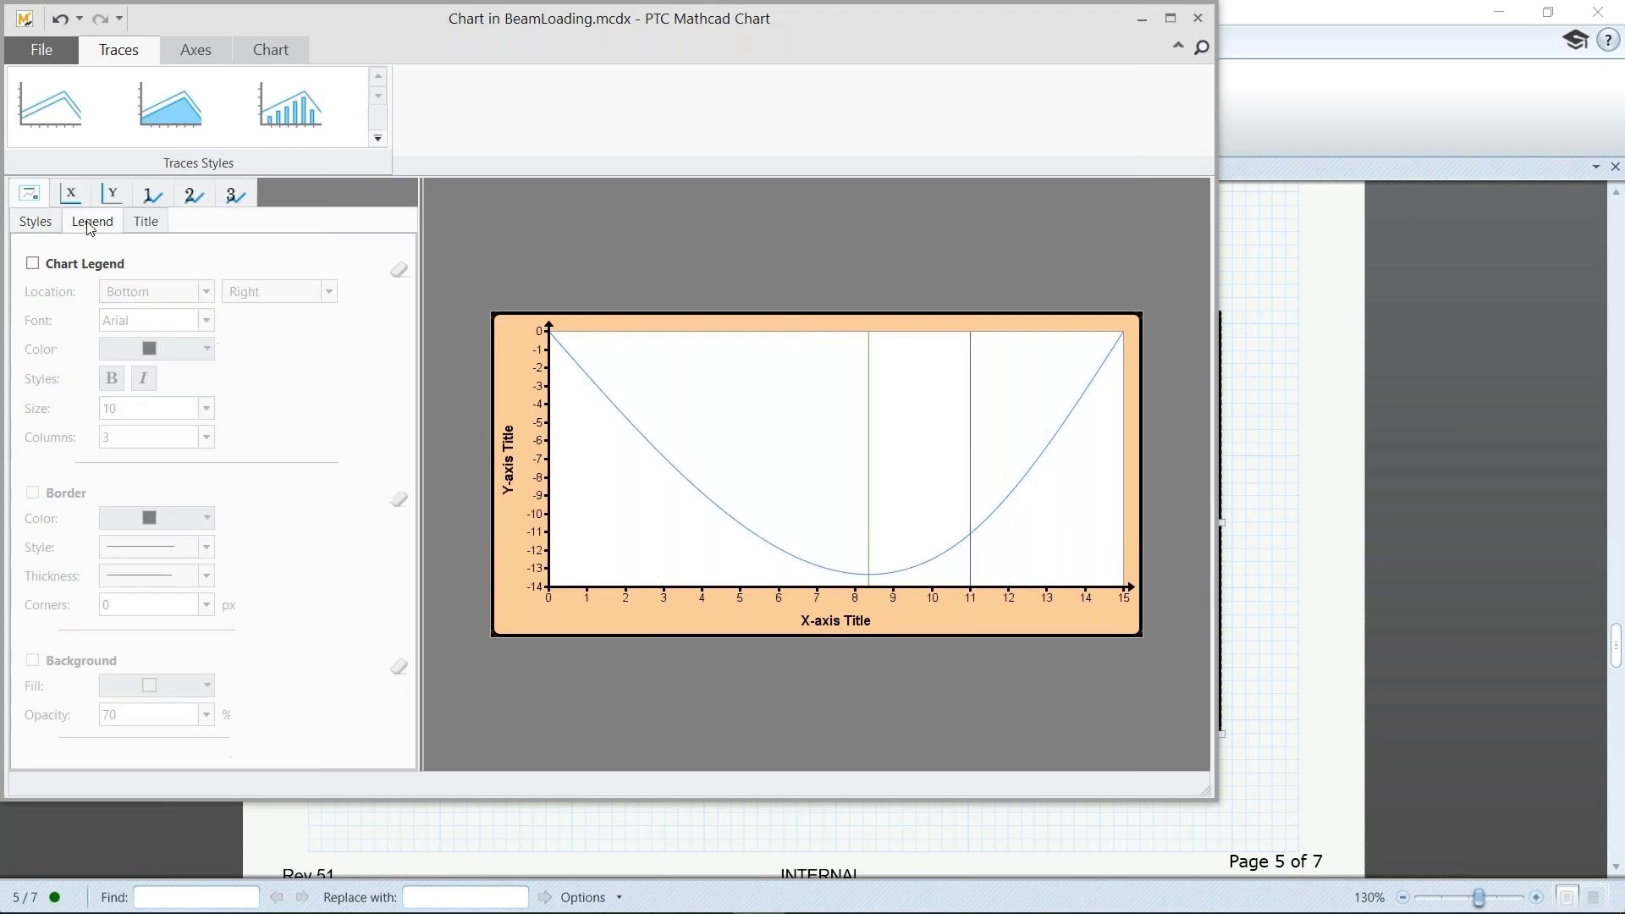
click(32, 263)
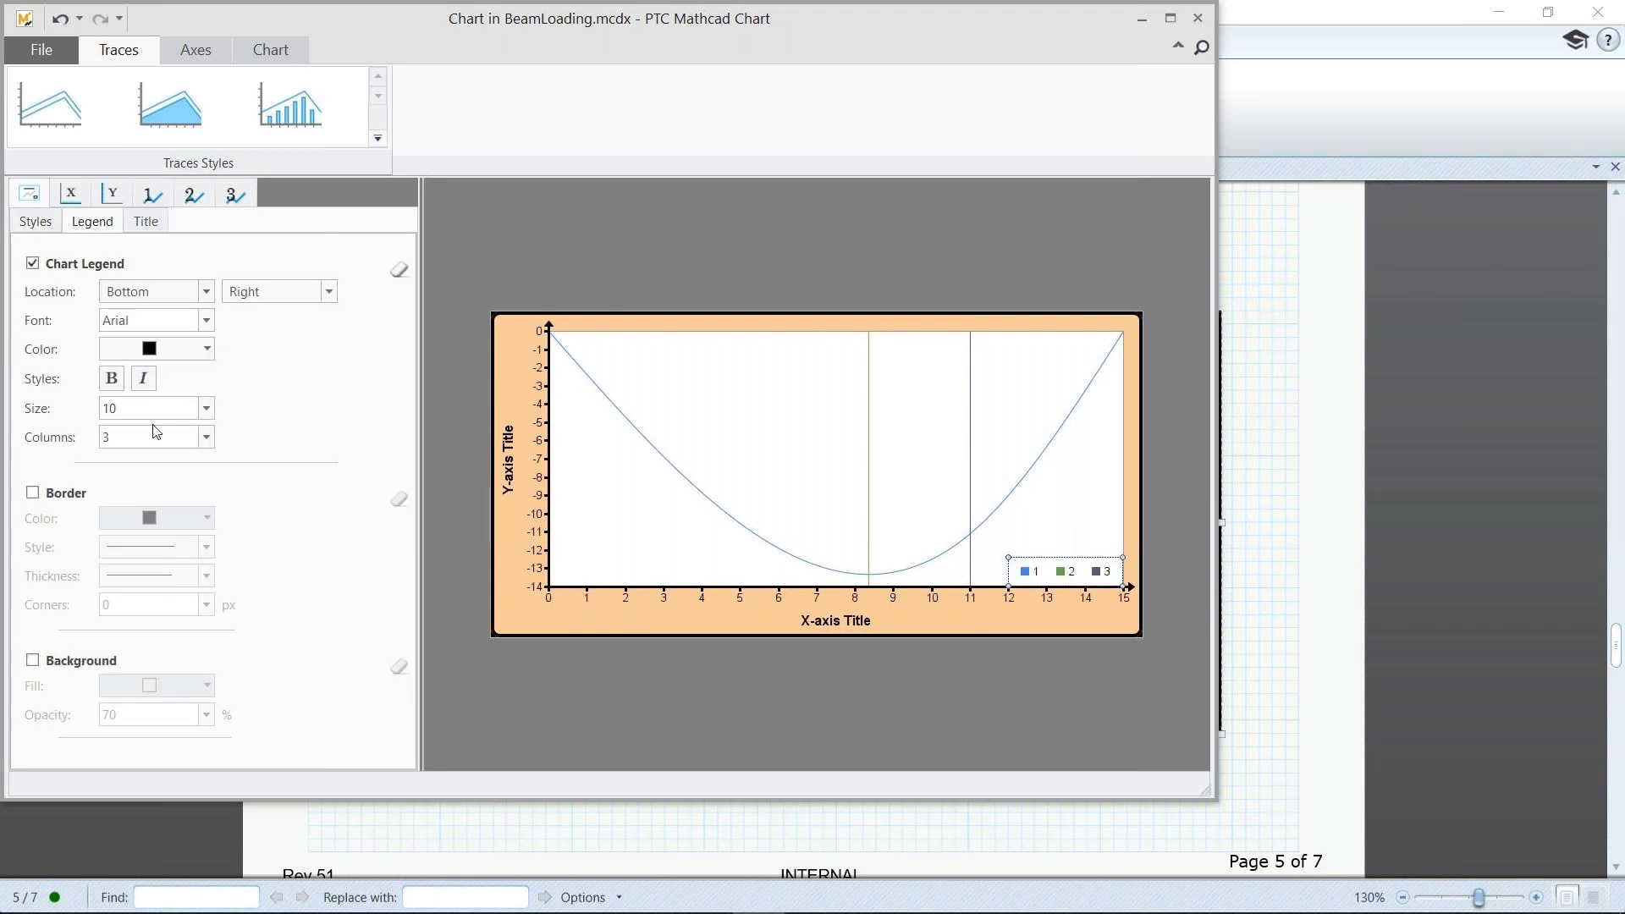
click(206, 437)
click(200, 457)
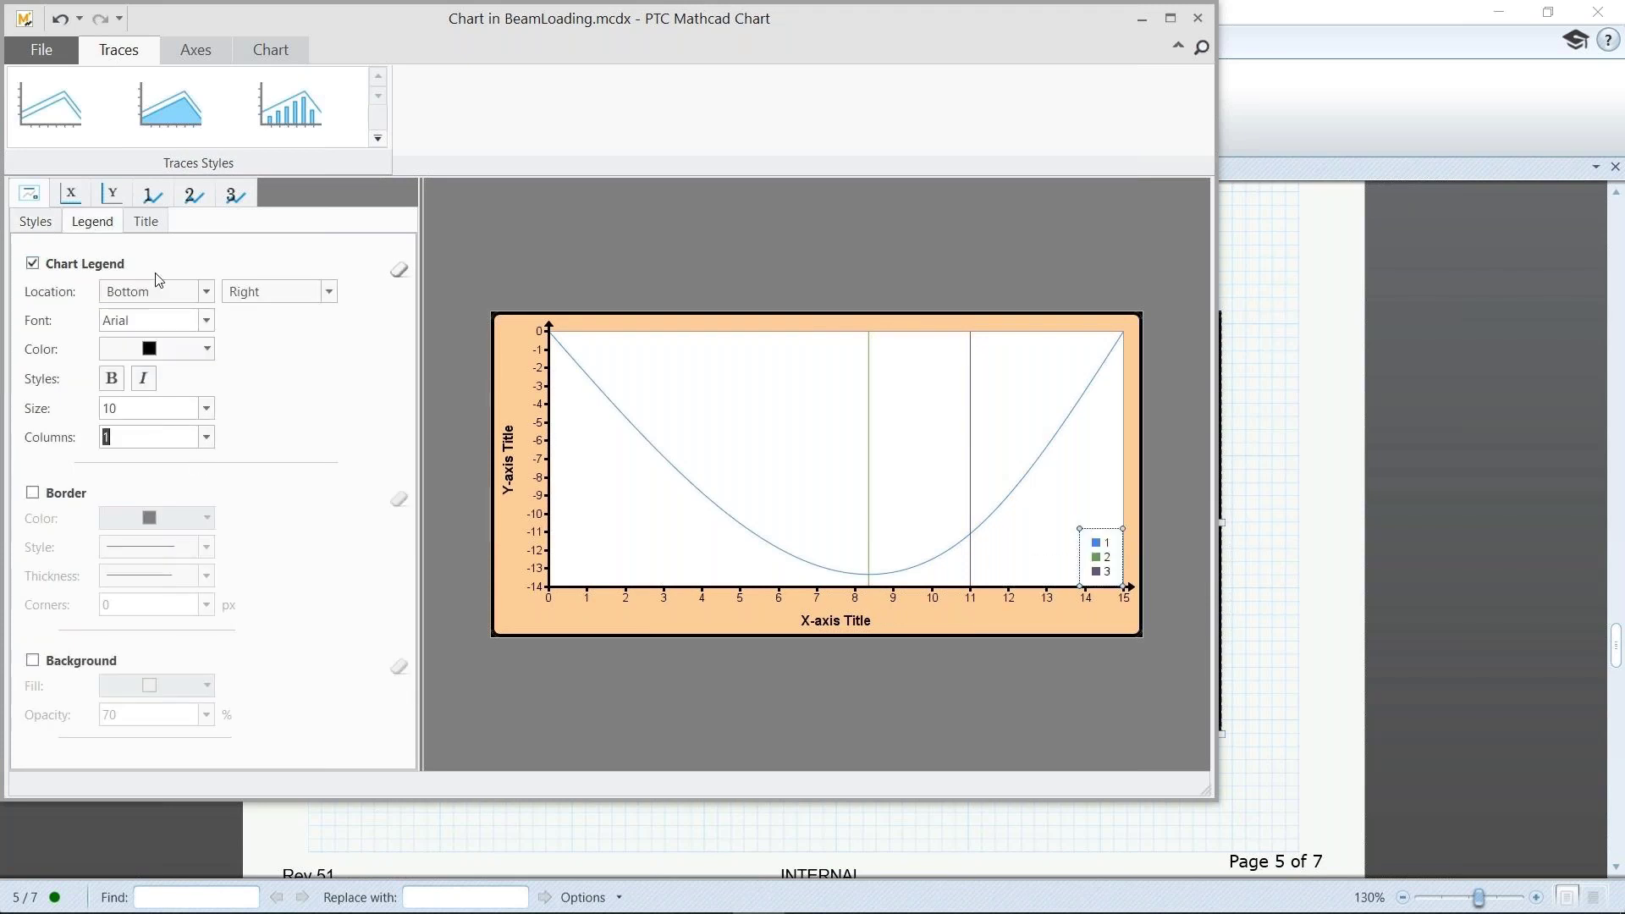
- Enable the chart title with the text "Deflection Curve"
click(146, 221)
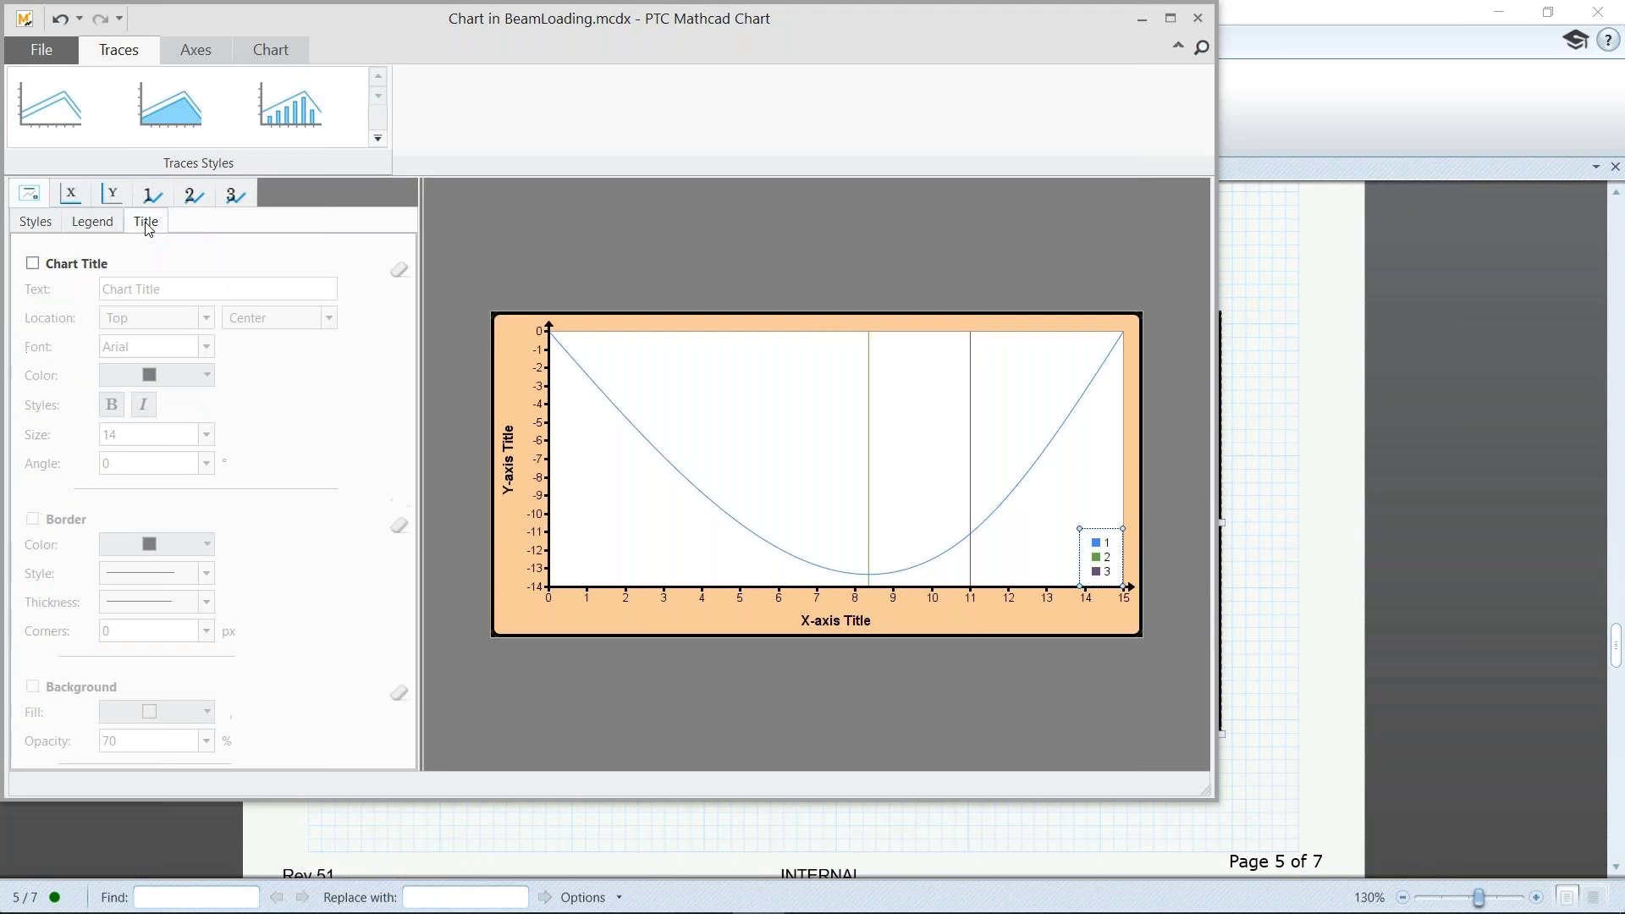
click(46, 265)
triple_click(187, 294)
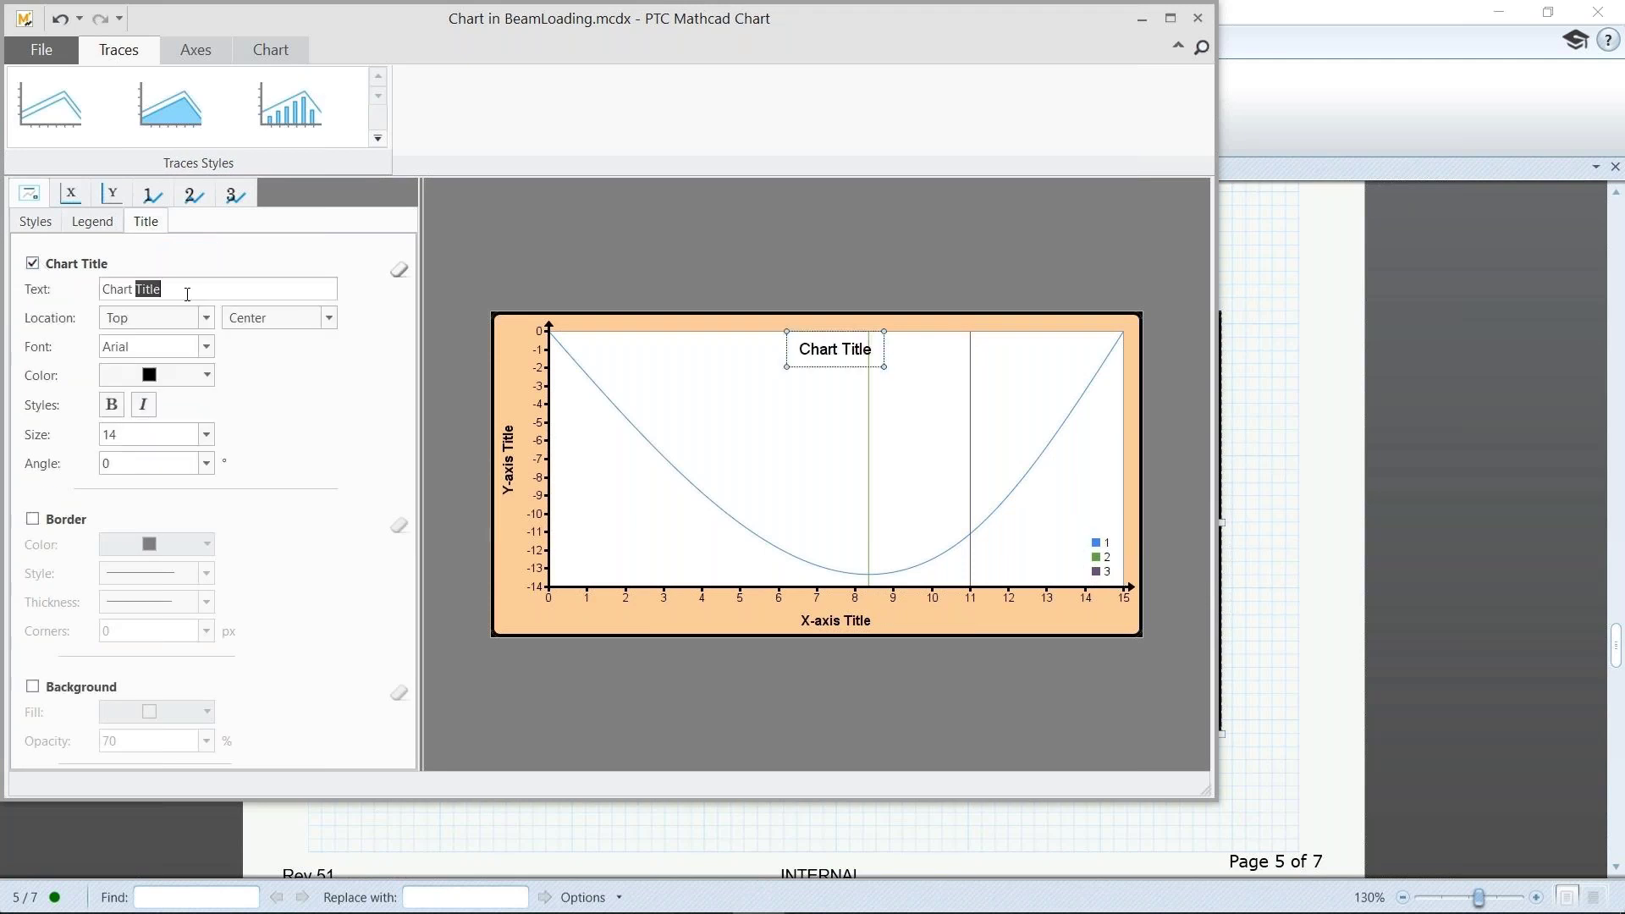
key(BackSpace)
text(Deflection Curve)
- Place the chart title above the plot and format it as bold, size 20
click(113, 321)
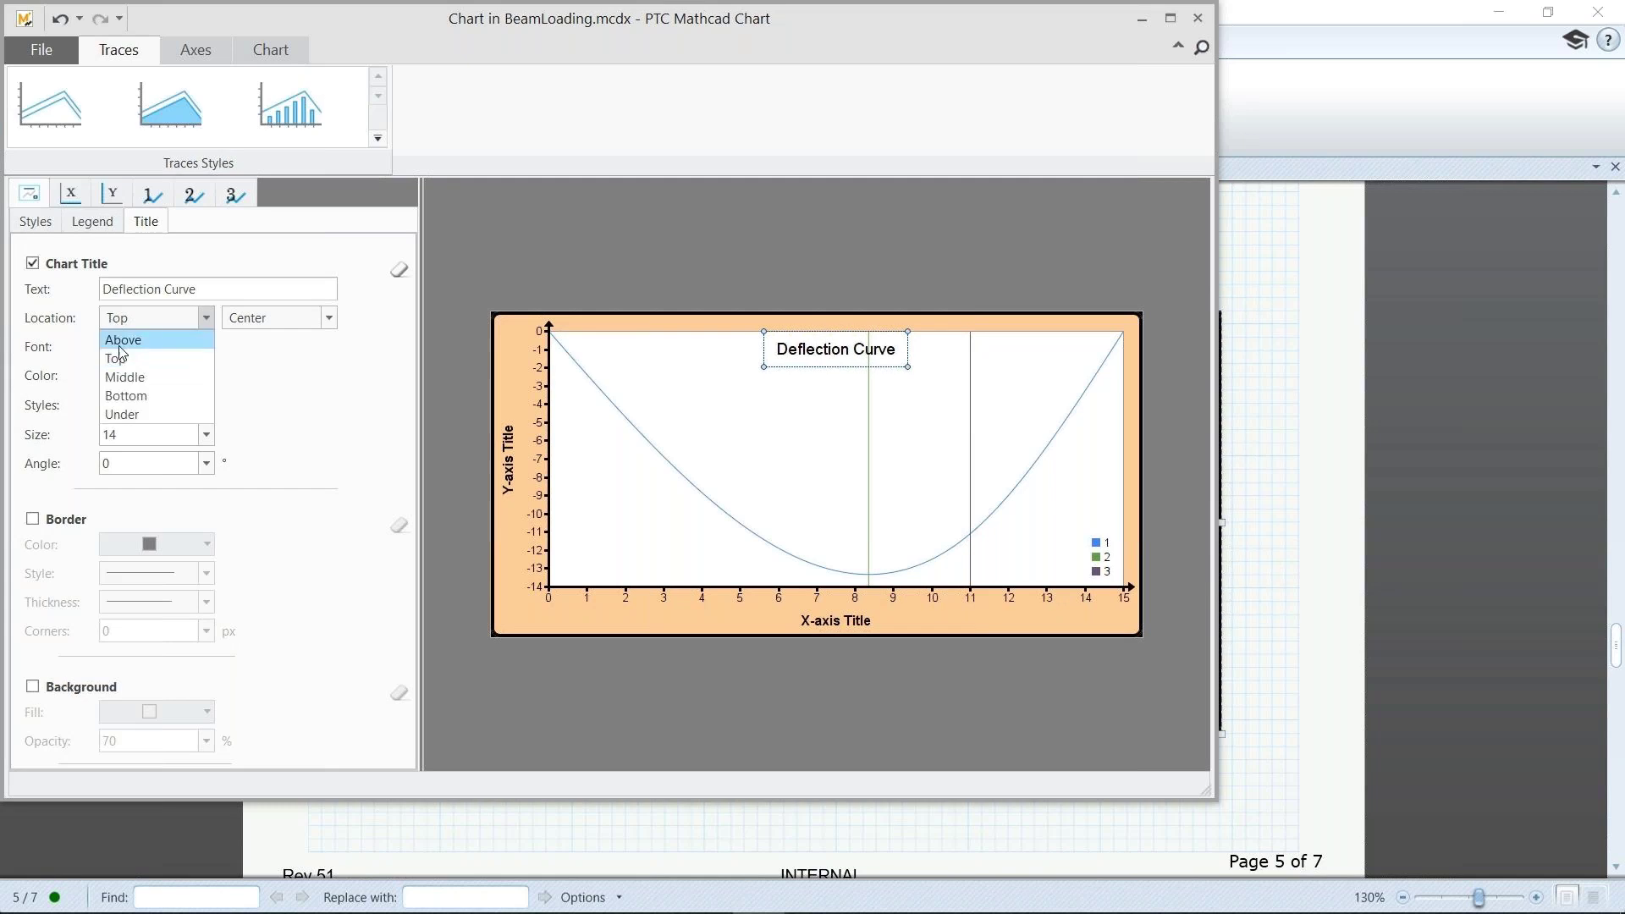
click(123, 339)
click(111, 406)
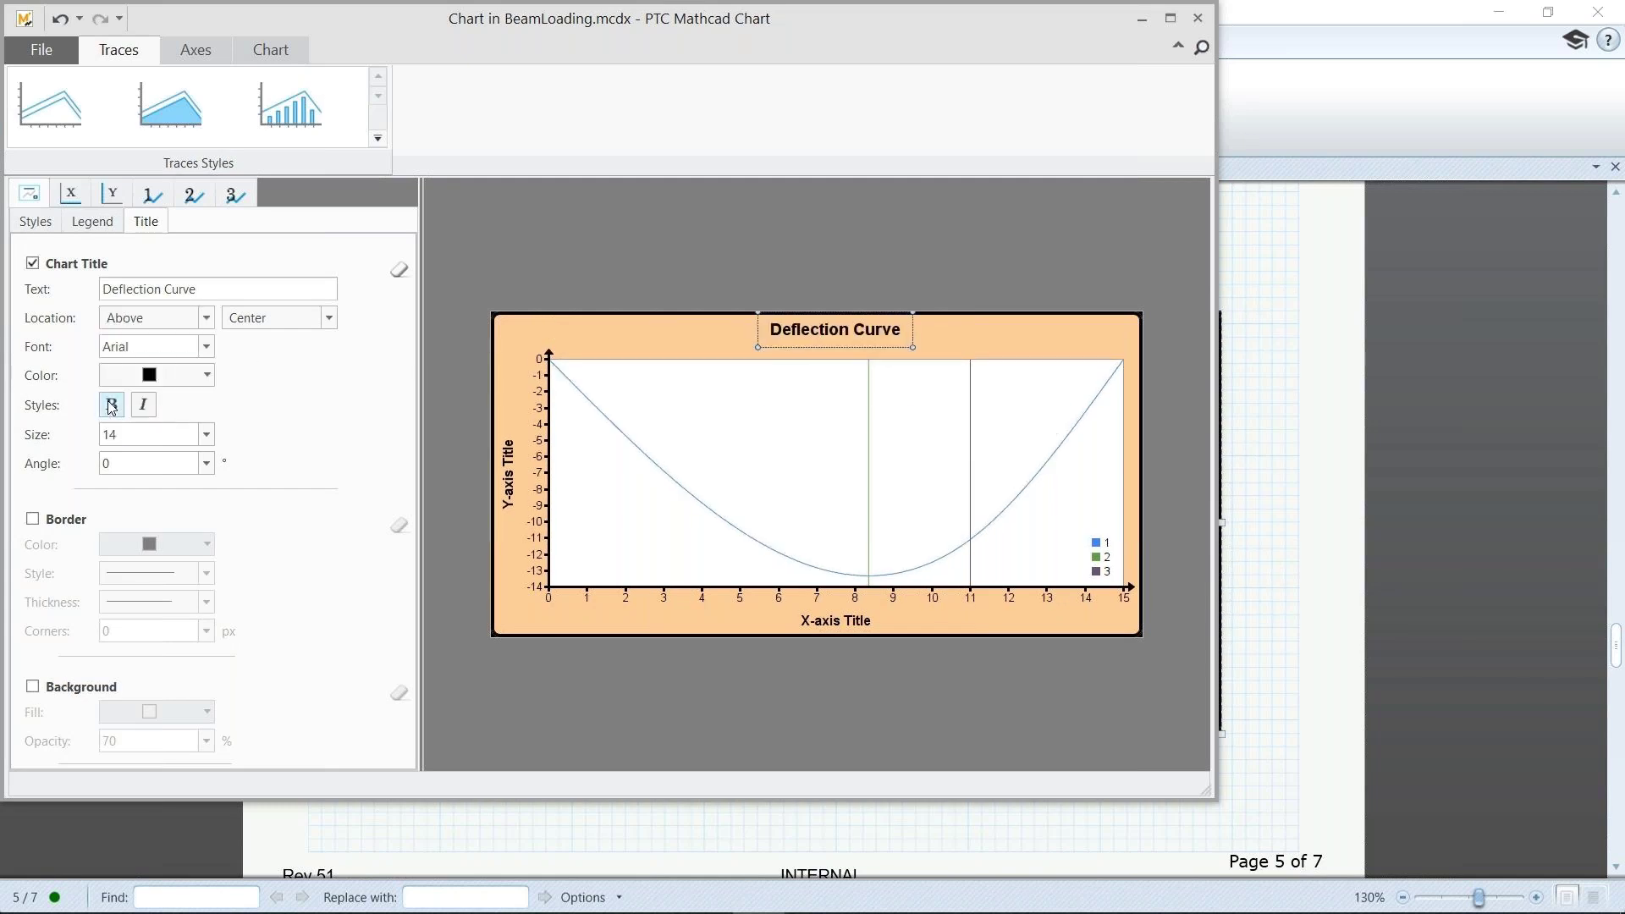
double_click(123, 434)
text(20)
key(Return)
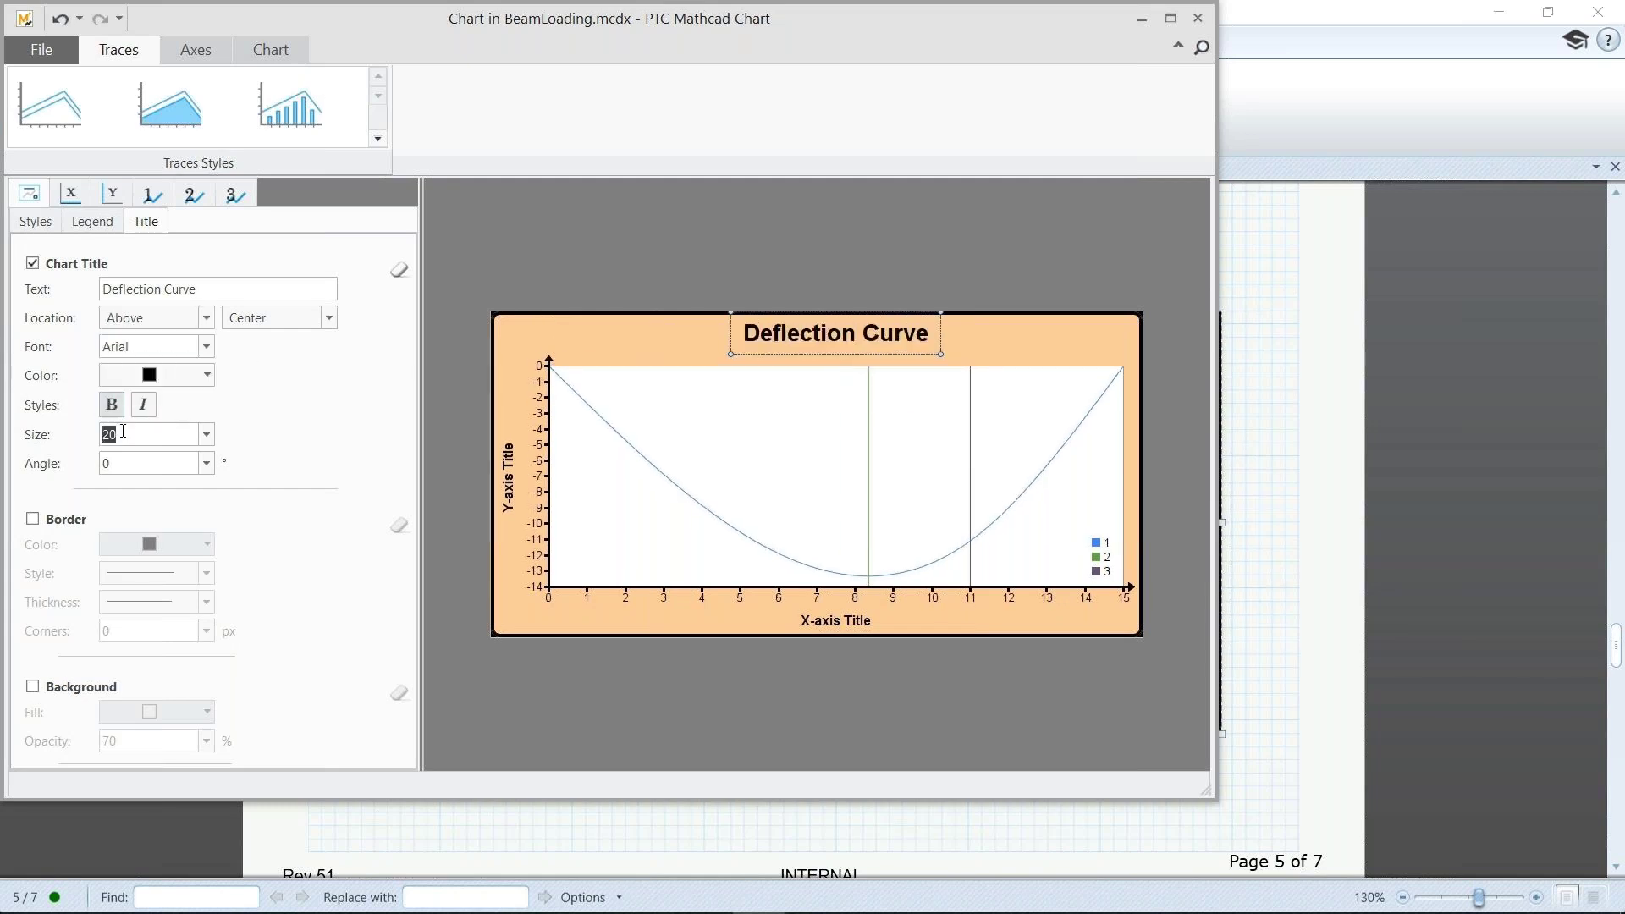
- Change the X-axis title text to "Distance Along Beam"
click(72, 196)
click(149, 225)
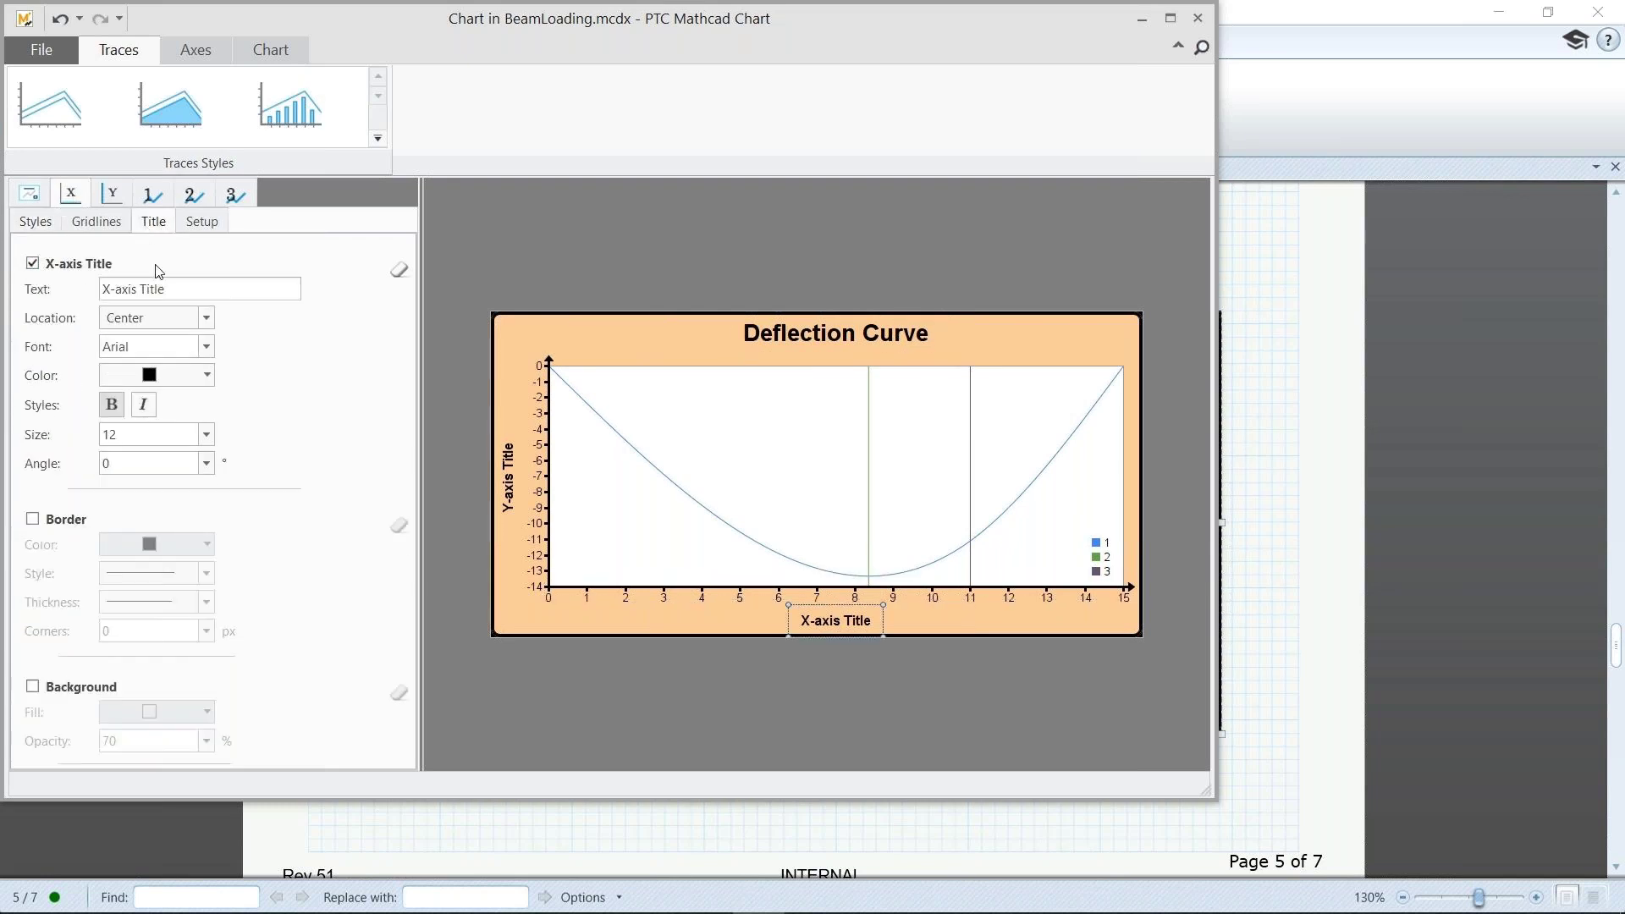
double_click(166, 289)
key(ctrl+a)
key(BackSpace)
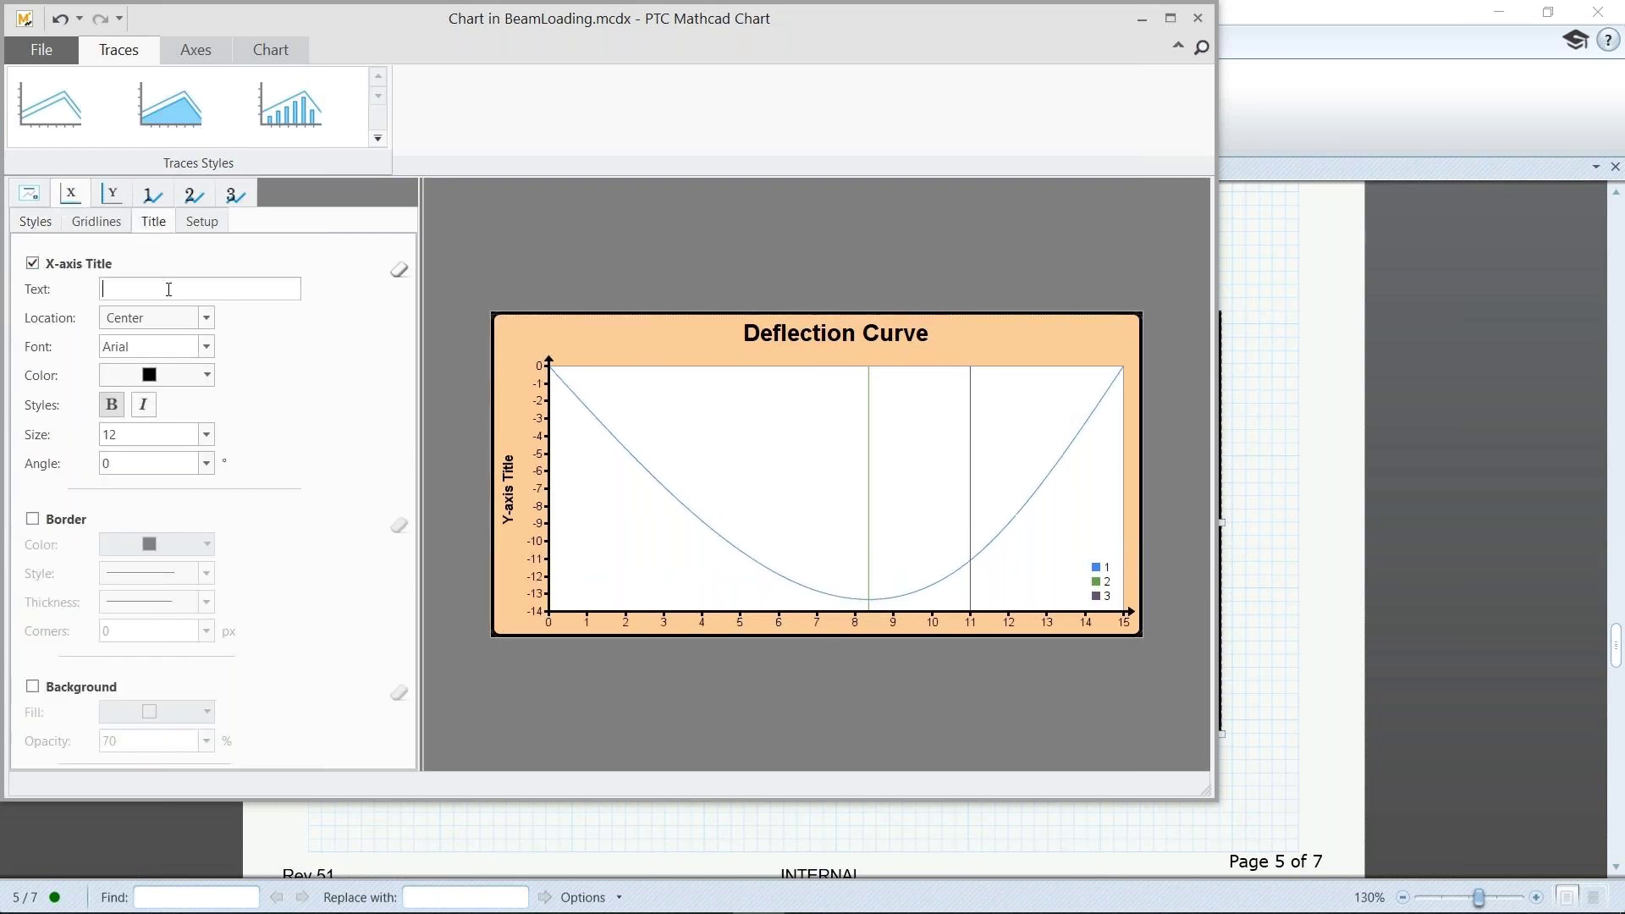
text(Distance Along Beam)
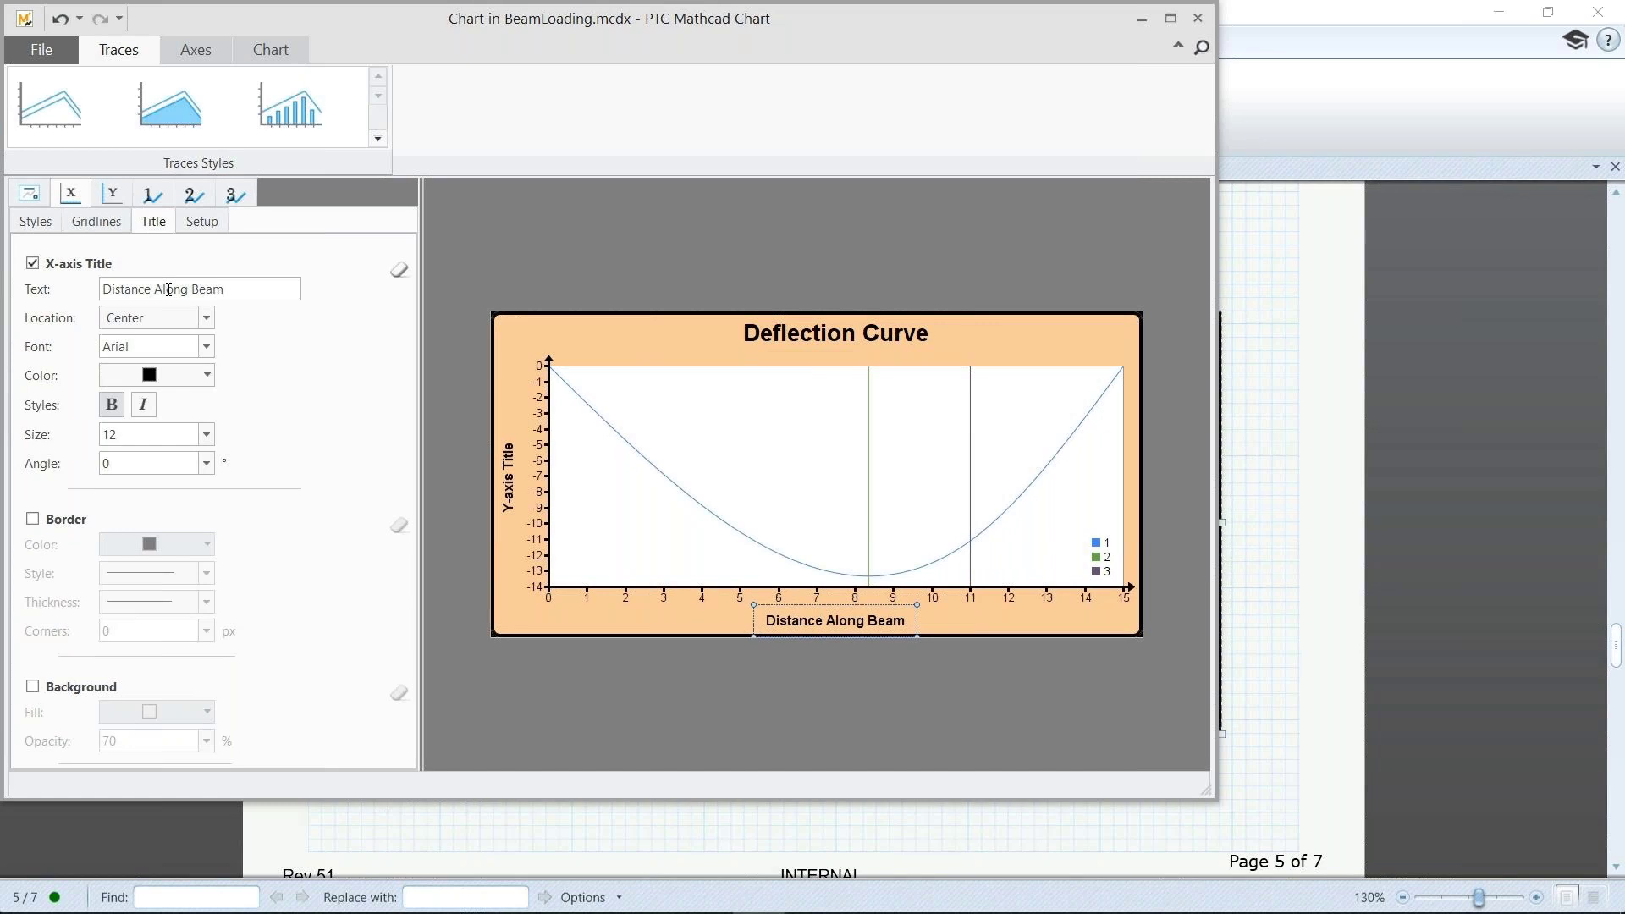
- Change the Y-axis title text to "Deflection"
click(113, 195)
click(153, 221)
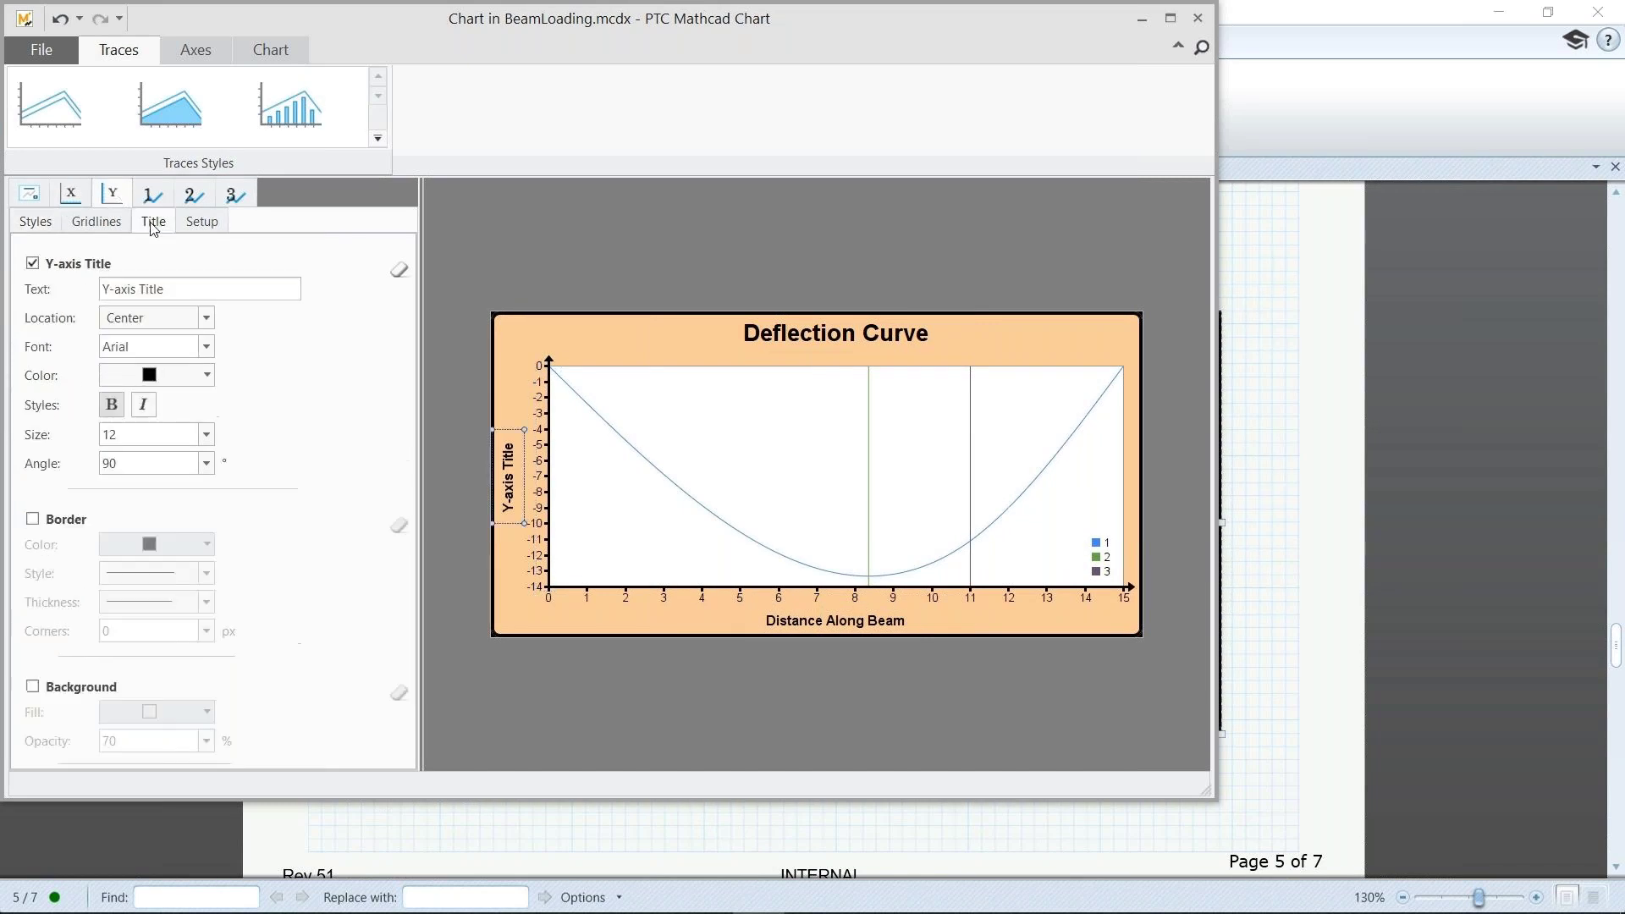
double_click(189, 290)
key(ctrl+a)
key(BackSpace)
text(Deflection)
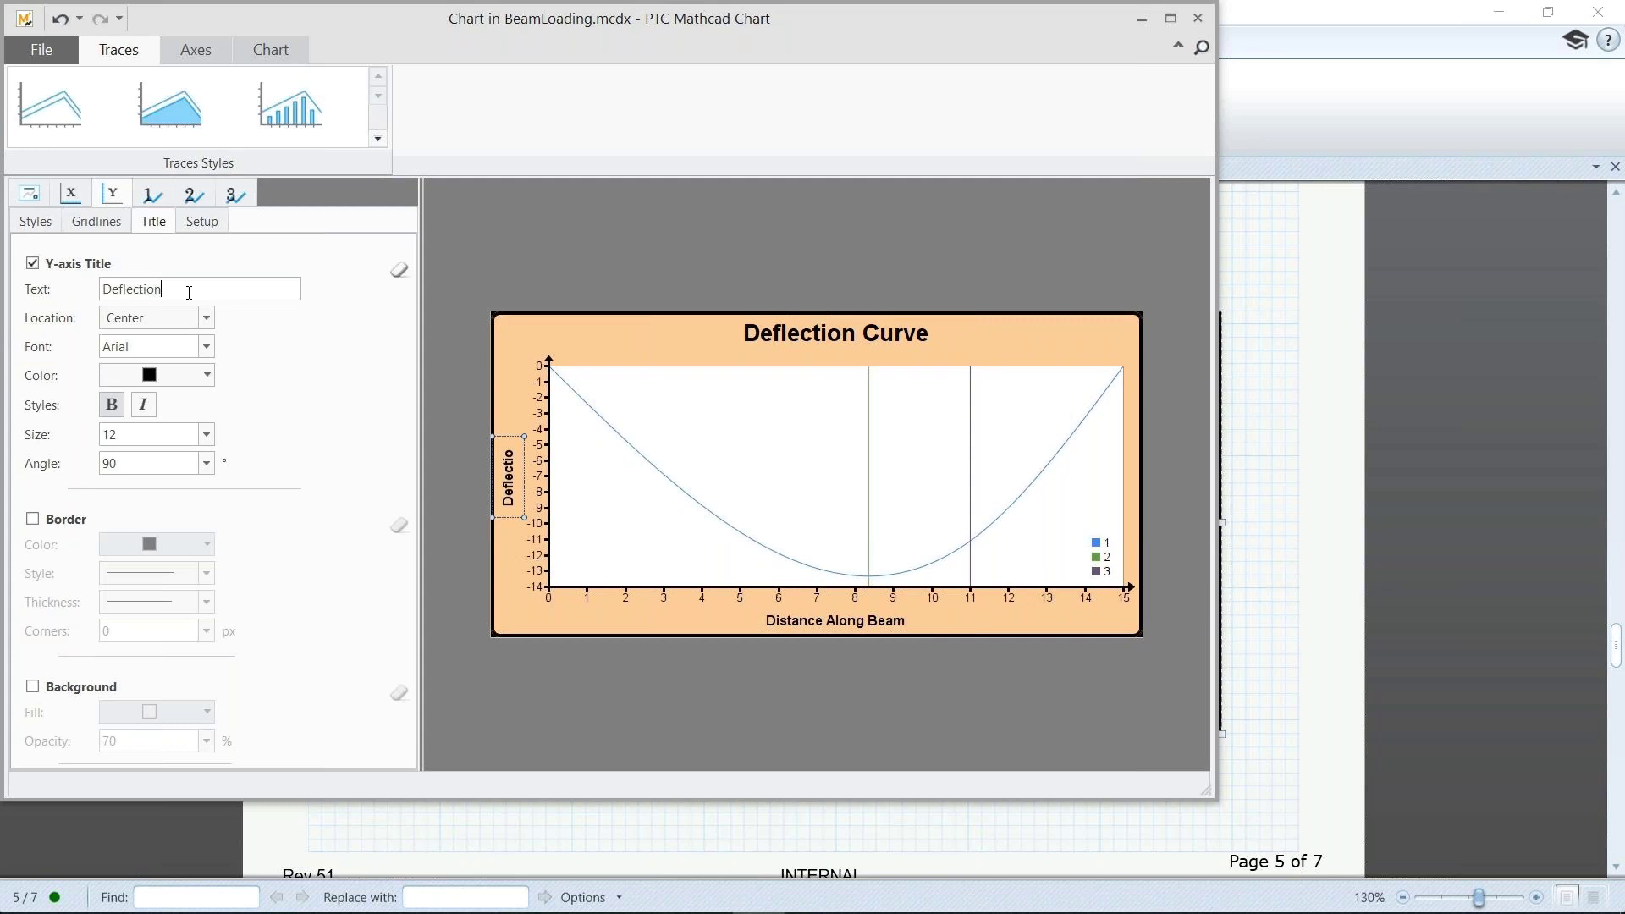
- Make the line of trace 1, the deflection curve, bright blue with a heavy thickness
click(155, 205)
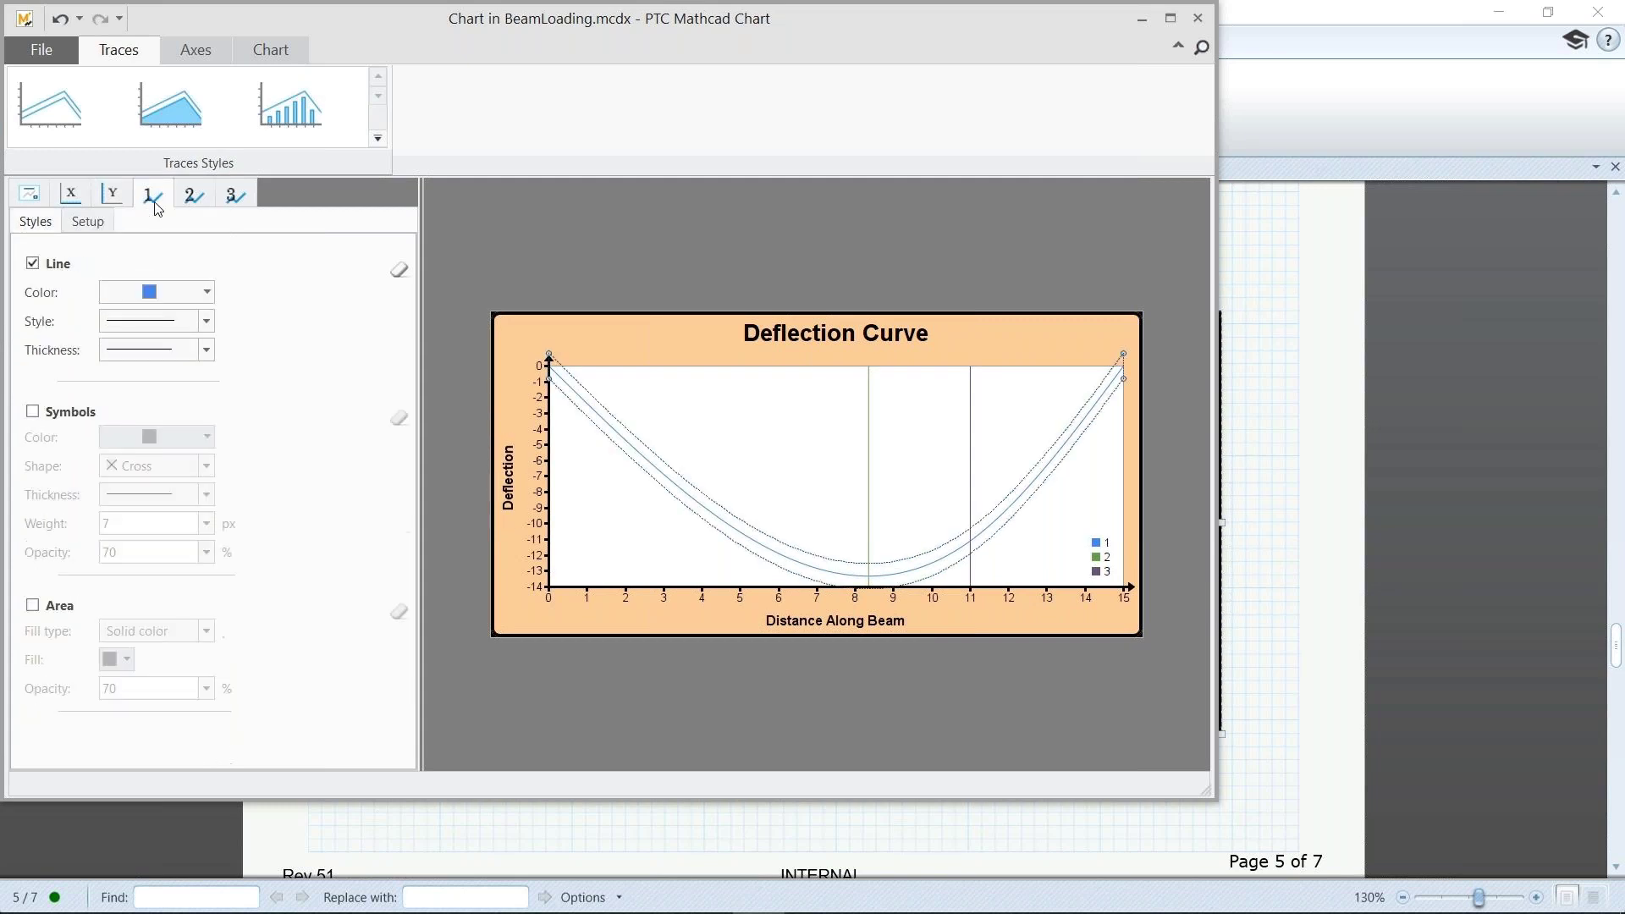
click(209, 295)
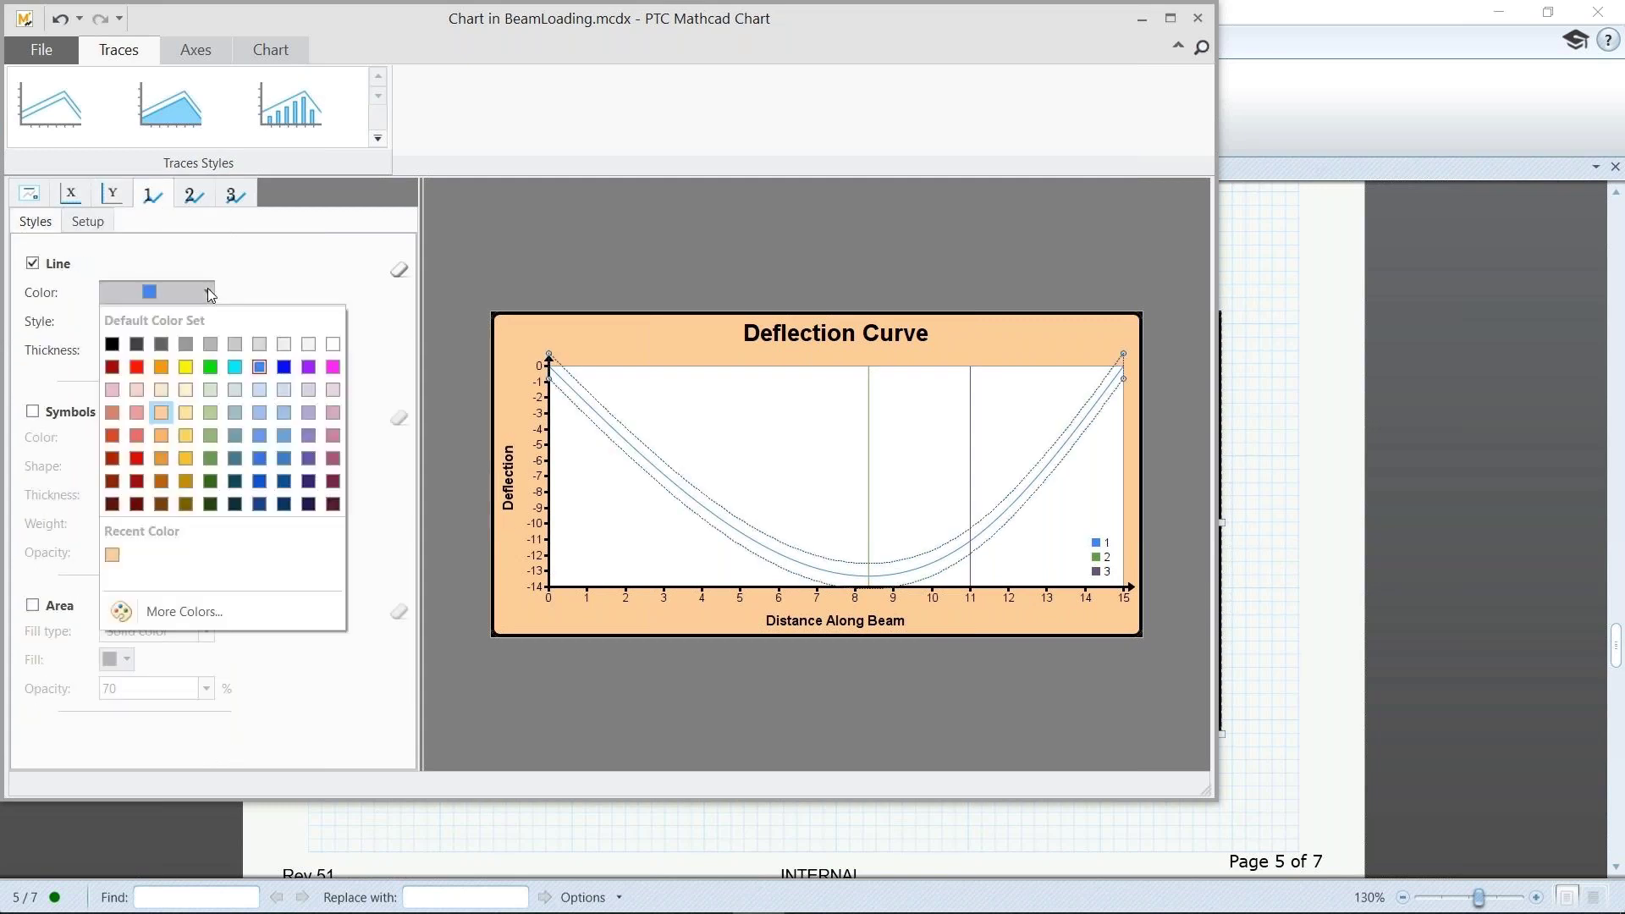
click(285, 366)
click(207, 349)
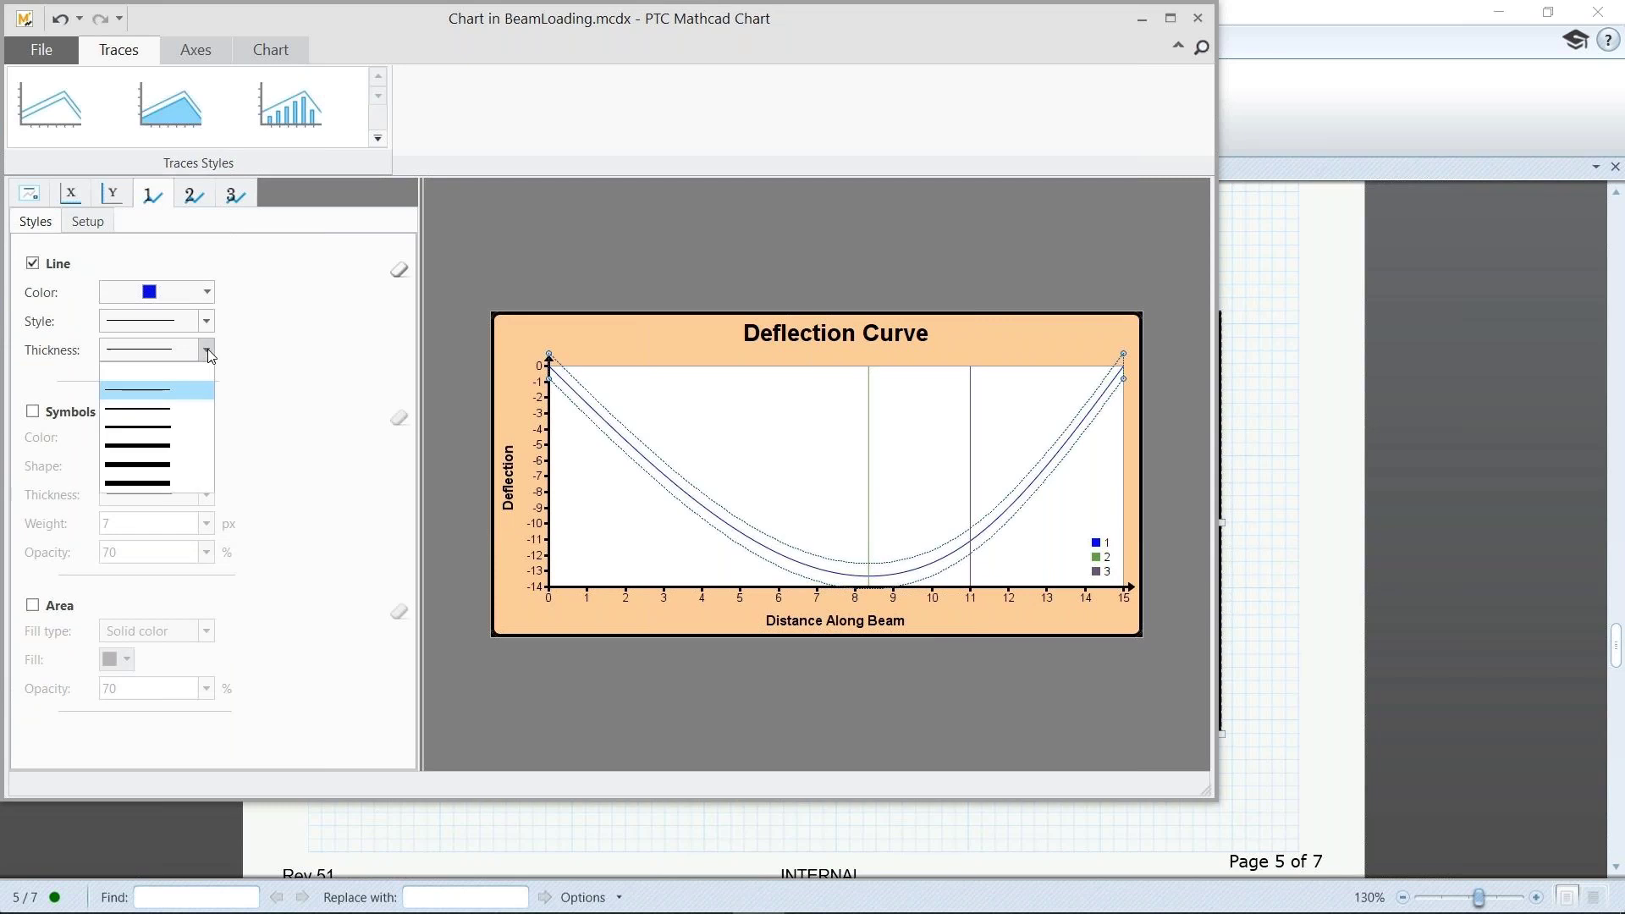
click(189, 446)
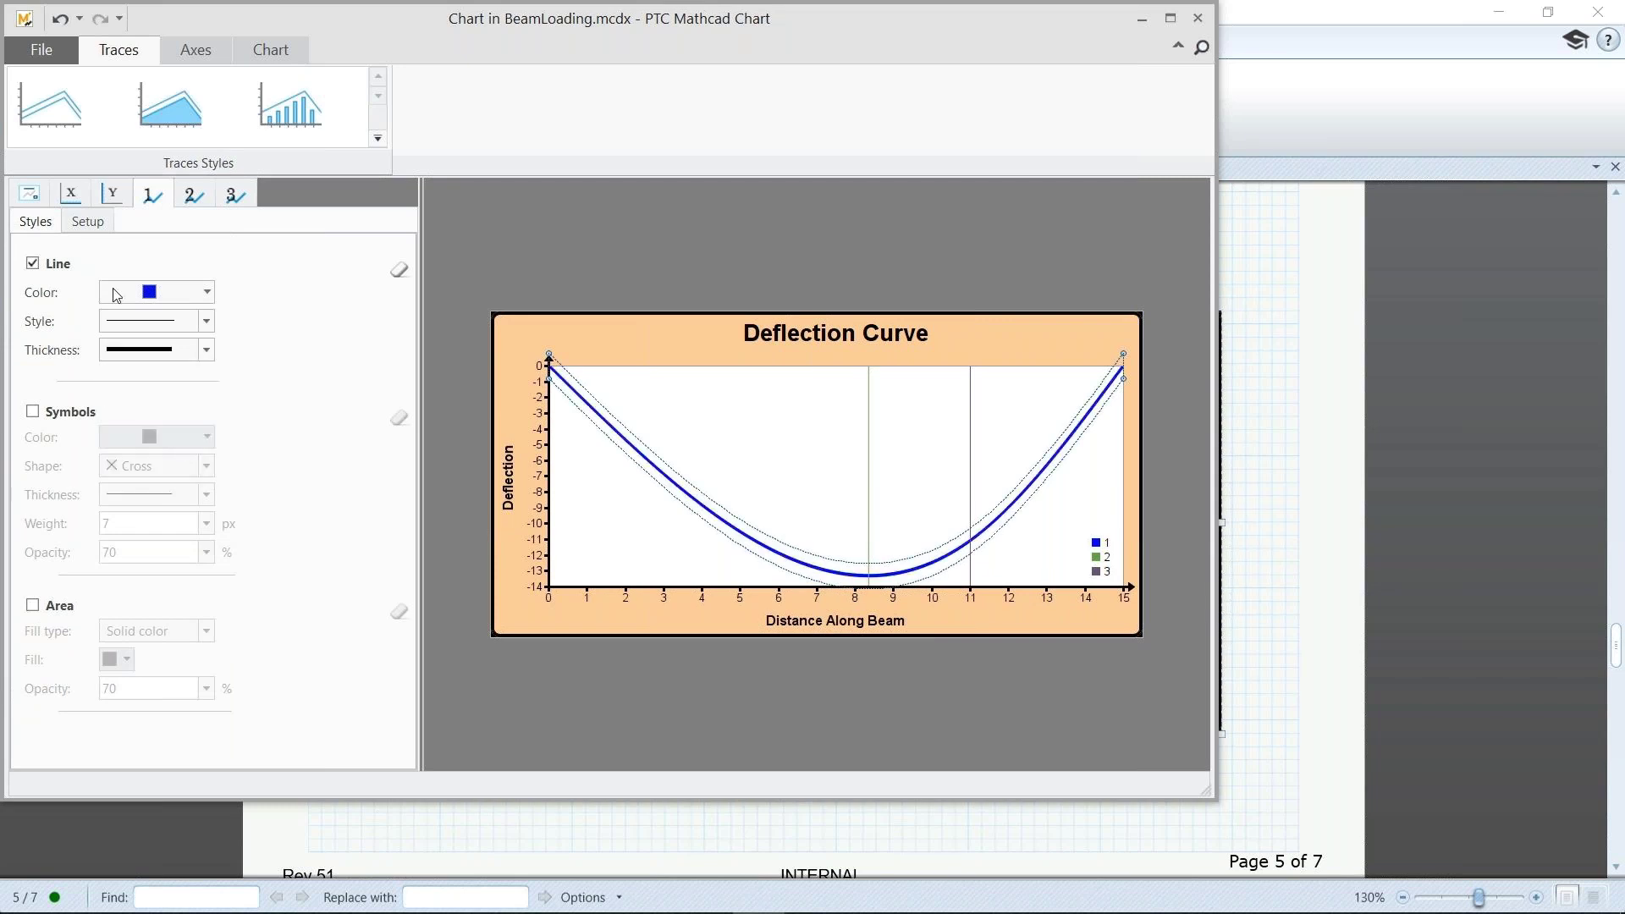
- Name trace 1 "Deflections" for the legend
click(95, 225)
click(141, 320)
text(Deflections)
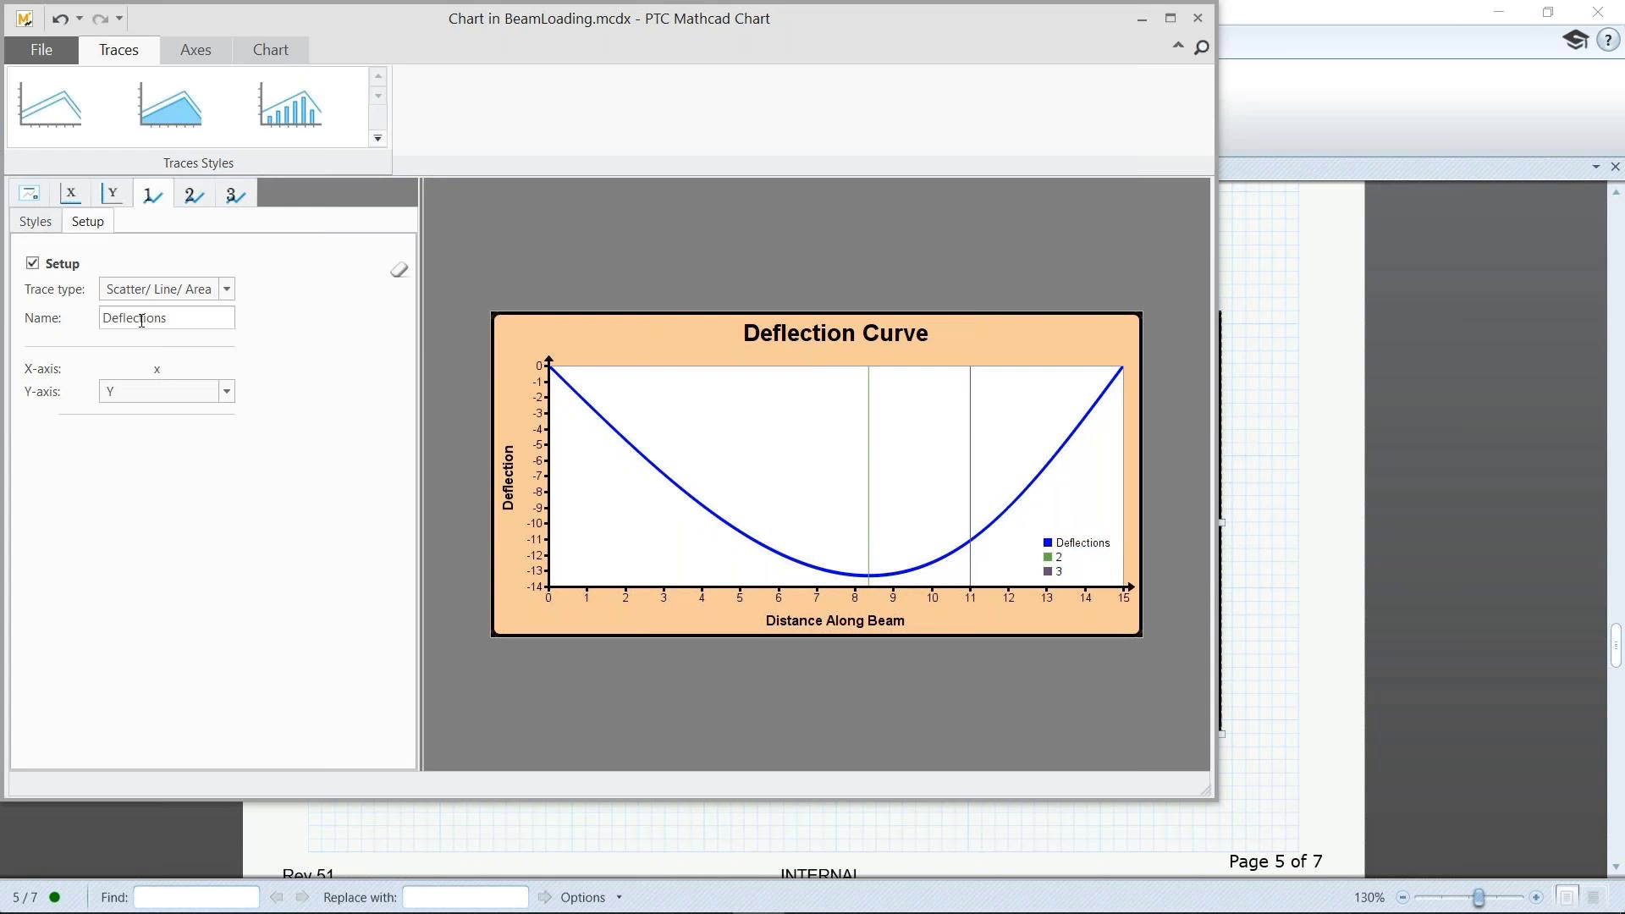
- Give trace 2, the green vertical marker, a short-dashed line style with a medium thickness
click(193, 199)
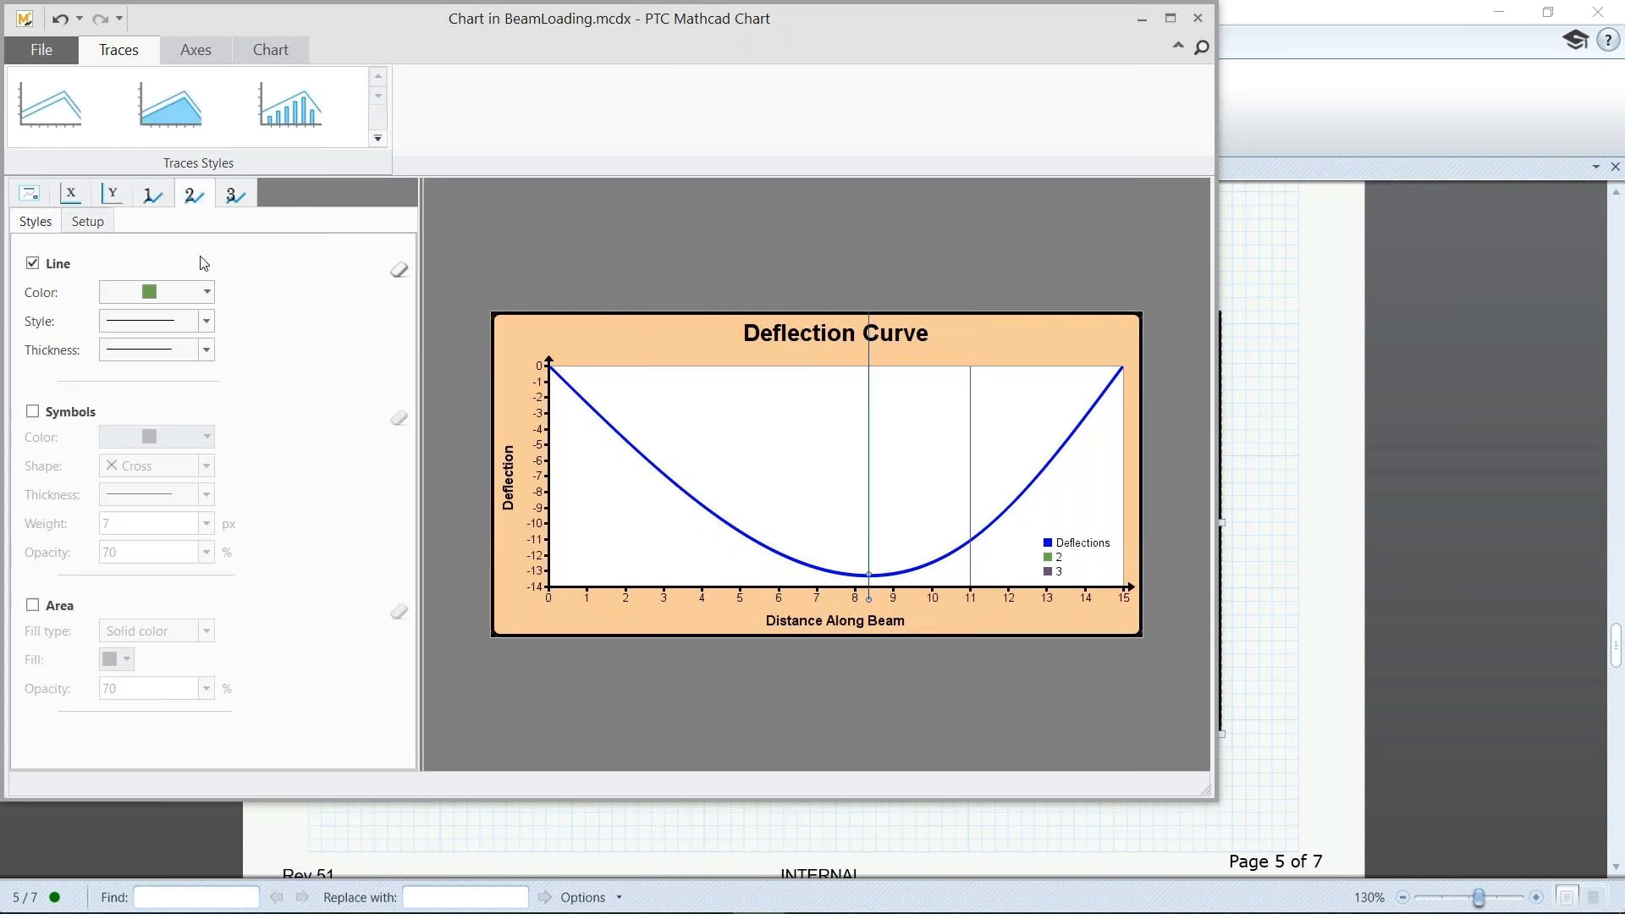
click(200, 320)
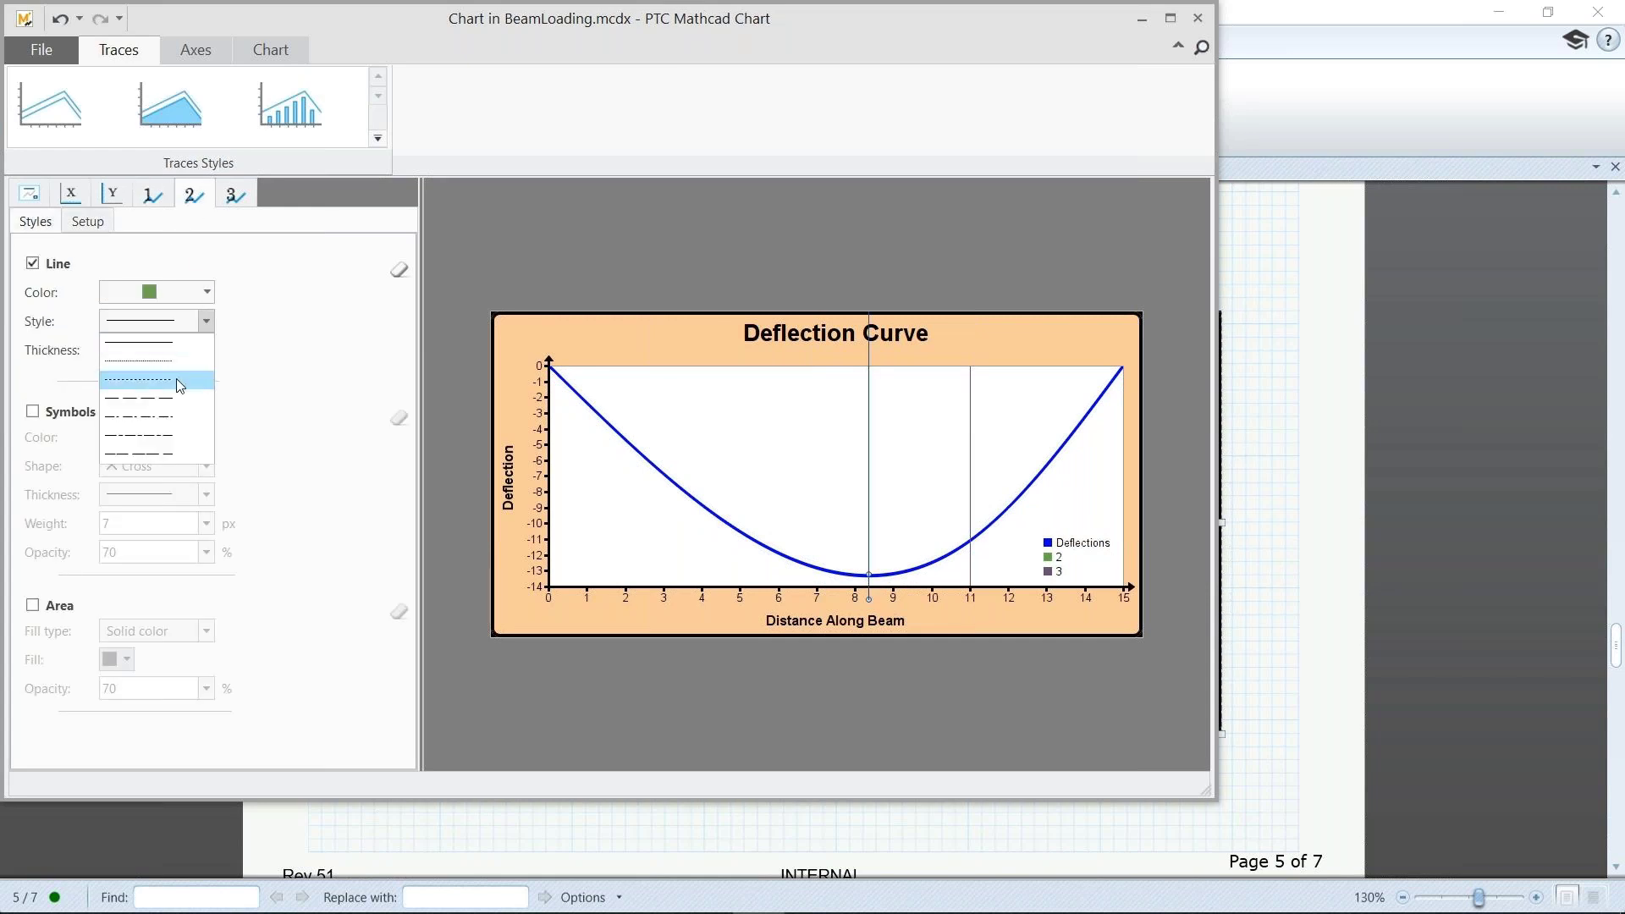
click(179, 383)
click(205, 350)
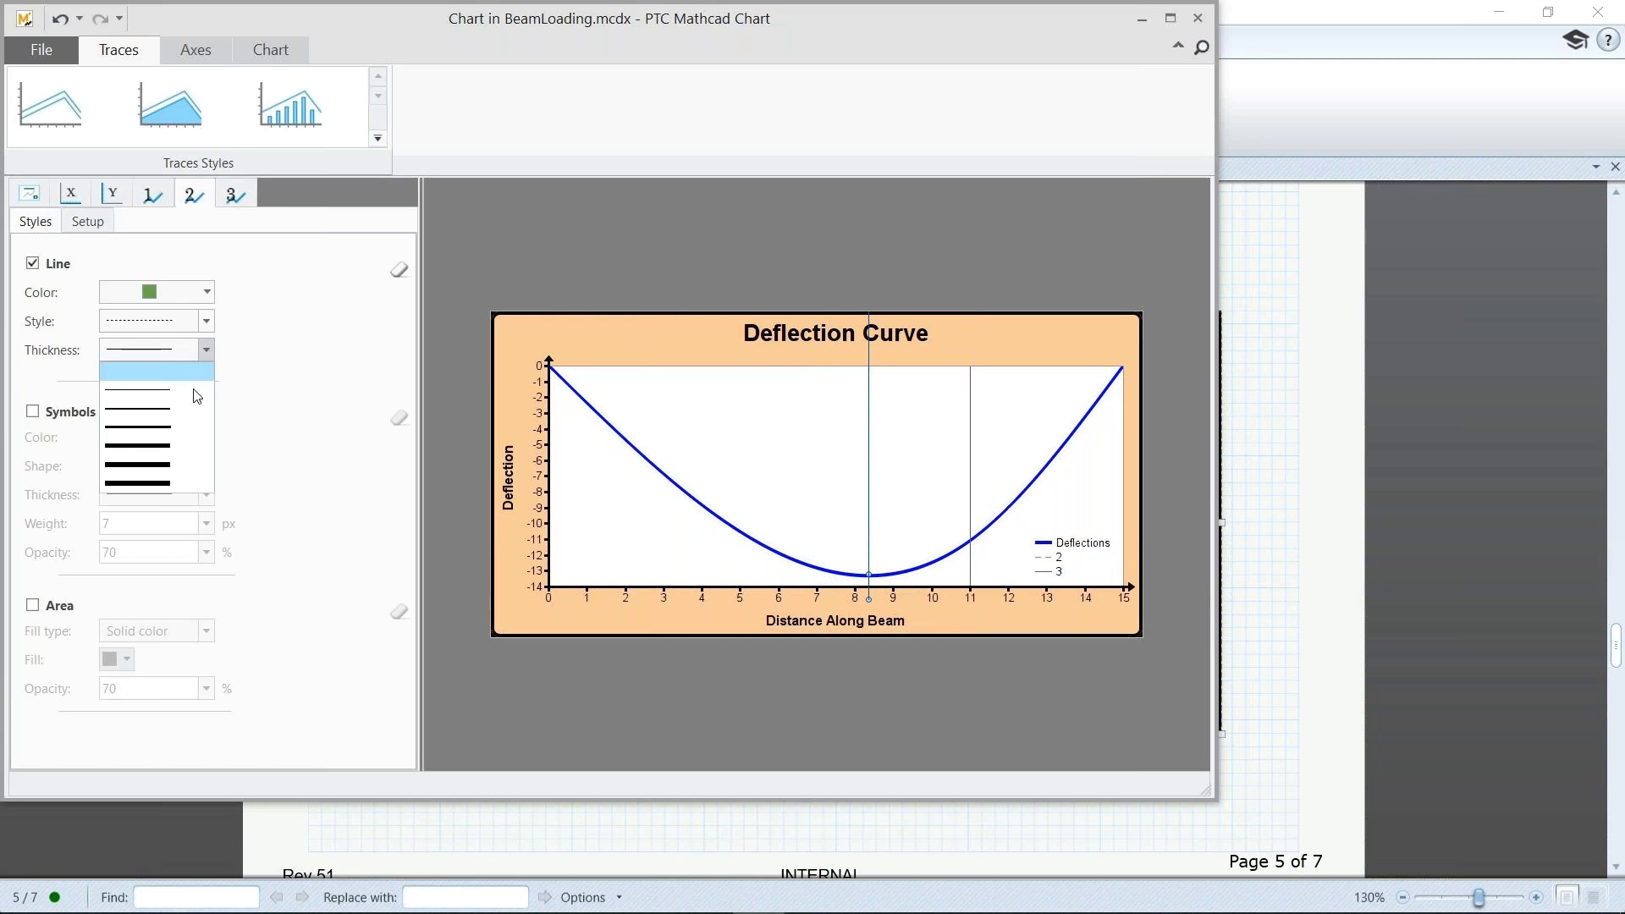
click(179, 435)
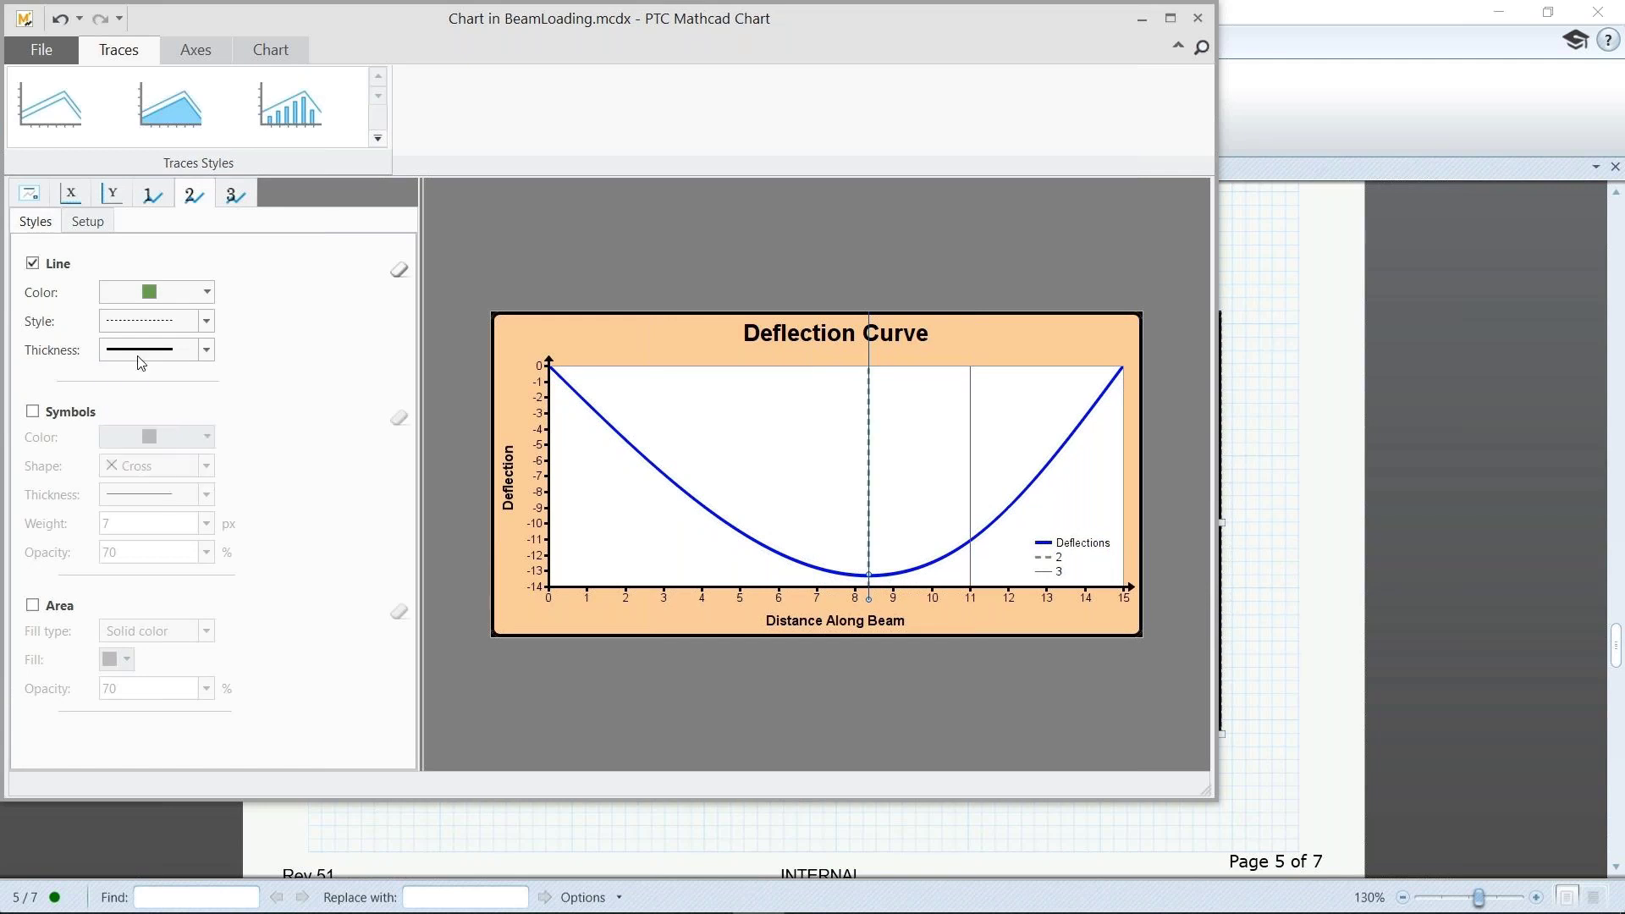
- Name trace 2 "Pos. of max defl." for the legend
click(88, 223)
key(BackSpace)
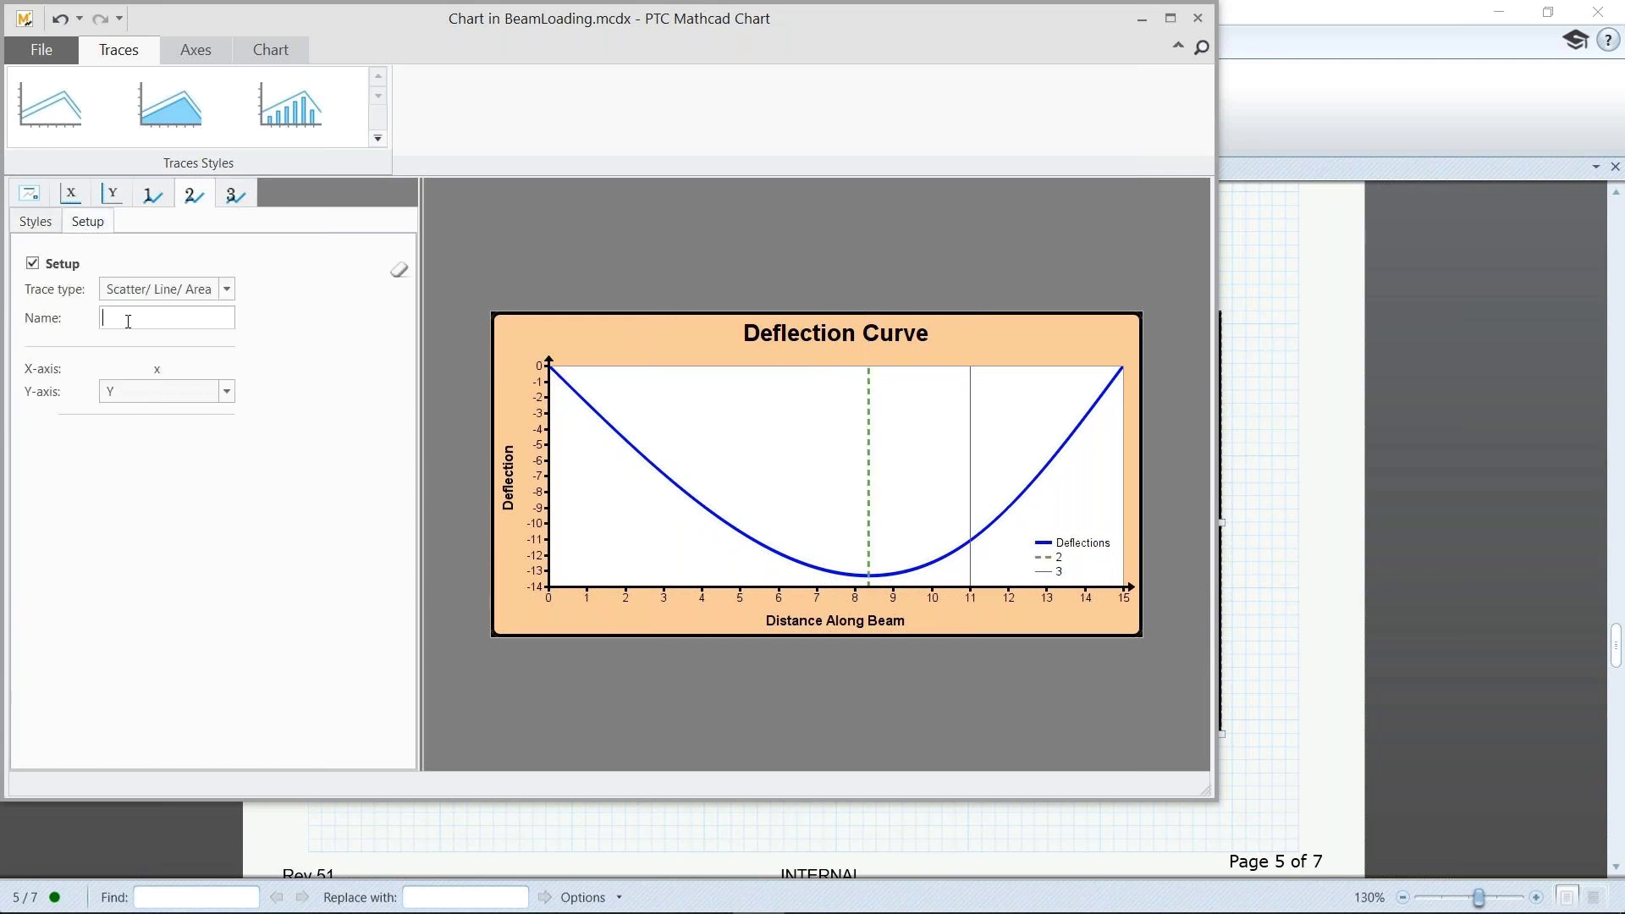
text(Pos. of max defl.)
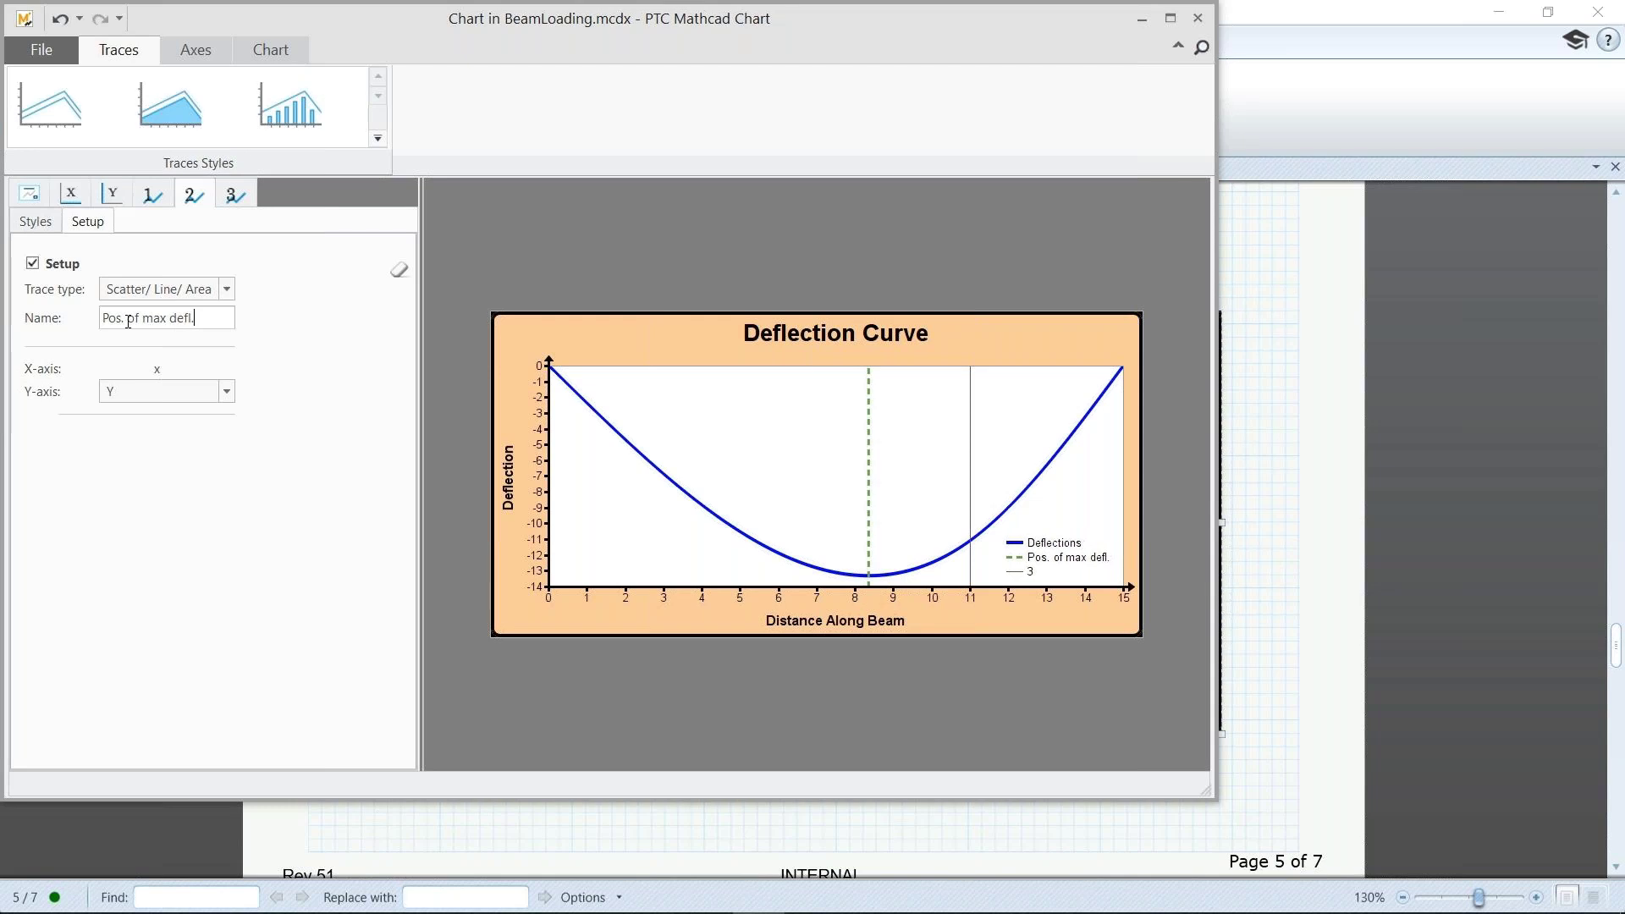
- Make trace 3, the vertical load marker, a red short-dashed line with a medium thickness
click(235, 200)
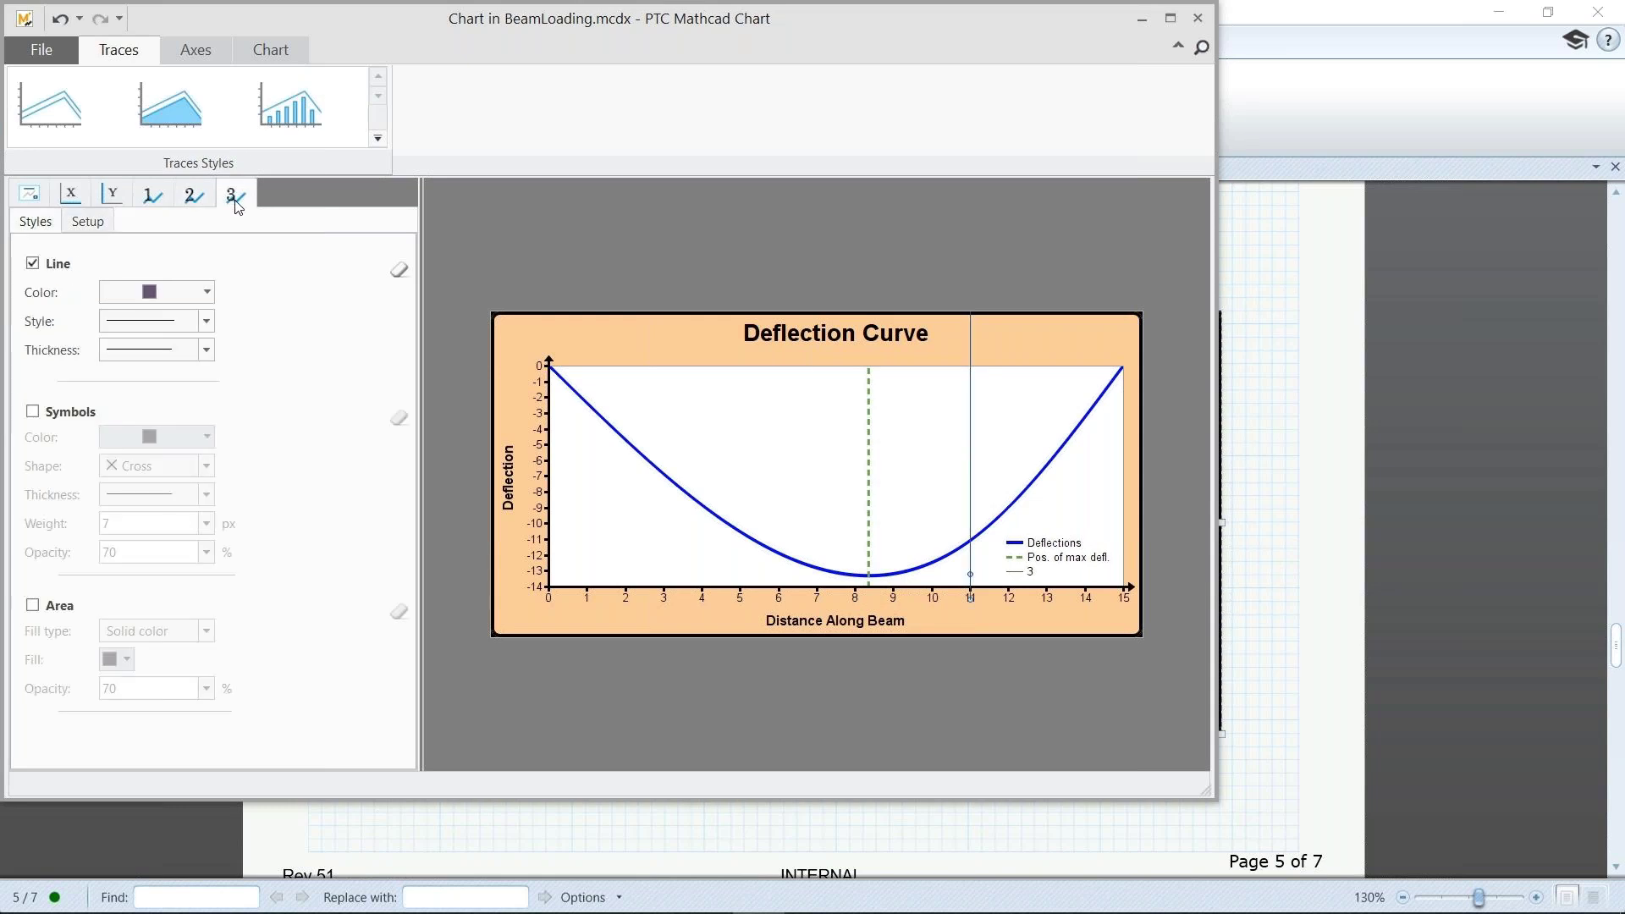
click(206, 292)
click(142, 366)
click(206, 320)
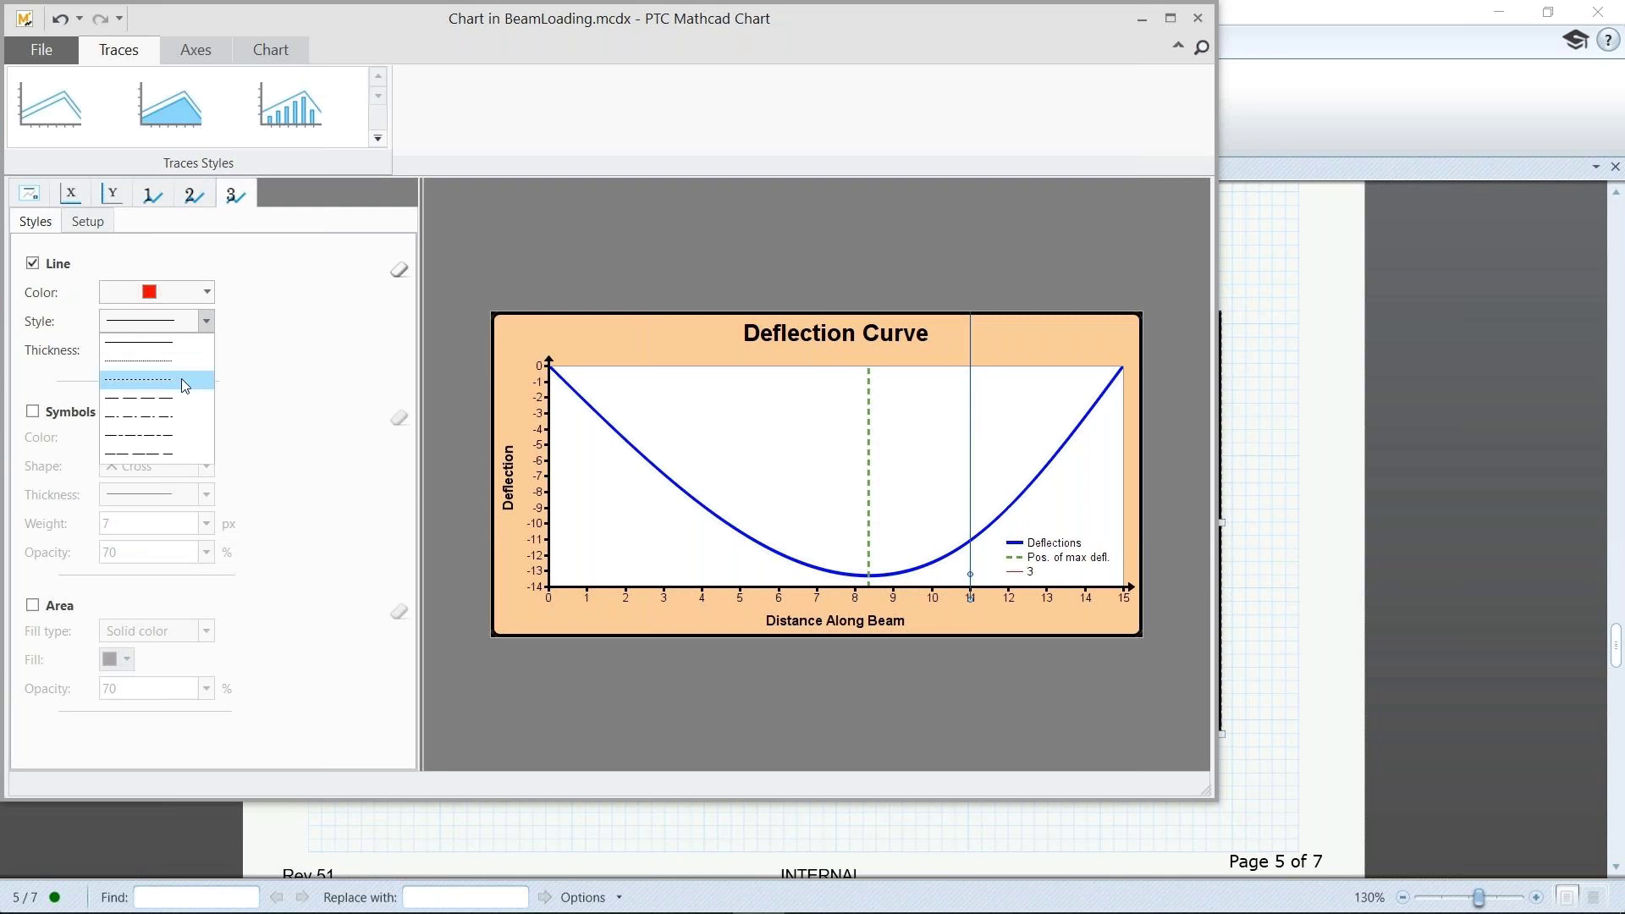
click(186, 383)
click(206, 349)
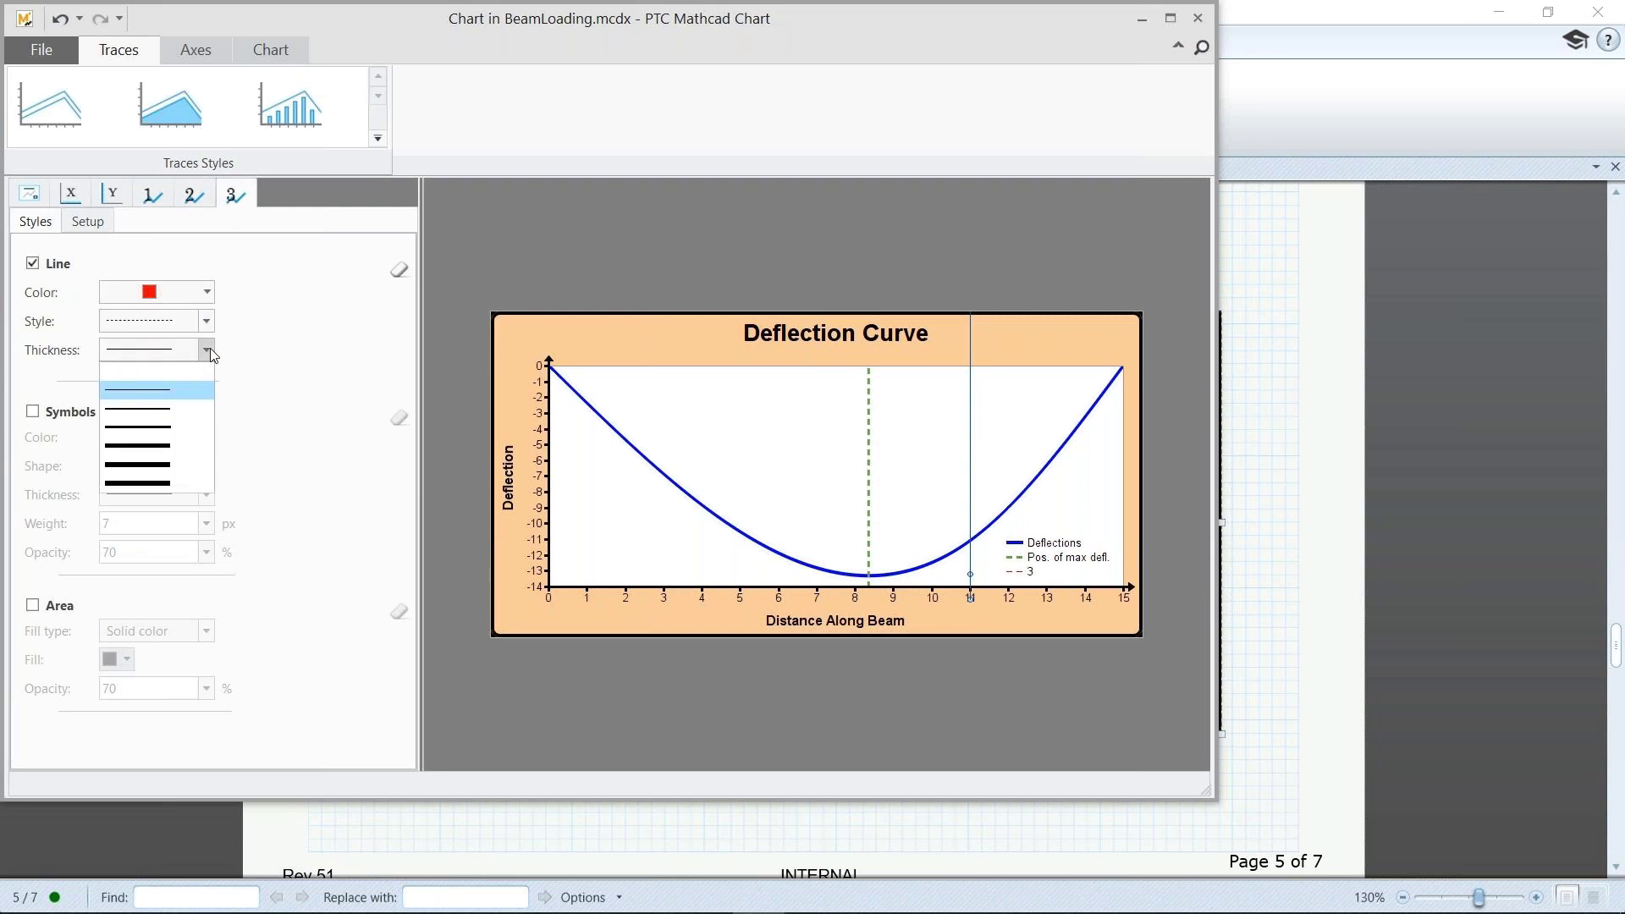
click(182, 426)
- Name trace 3 "Load Position" for the legend and close the chart editor
click(85, 224)
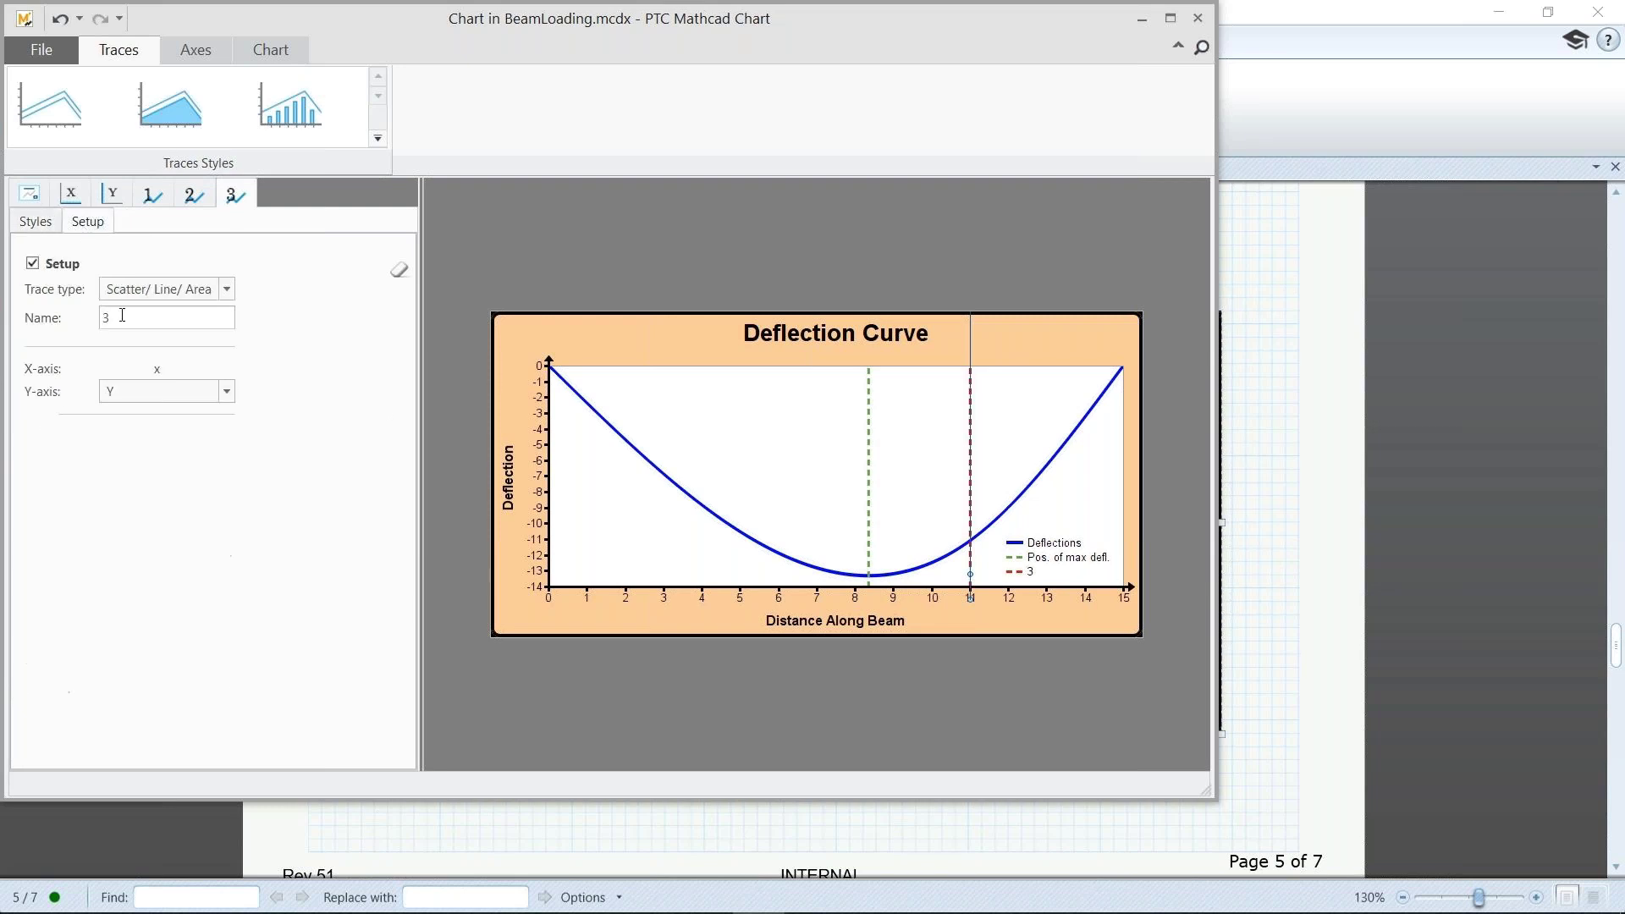
key(BackSpace)
text(Load Position)
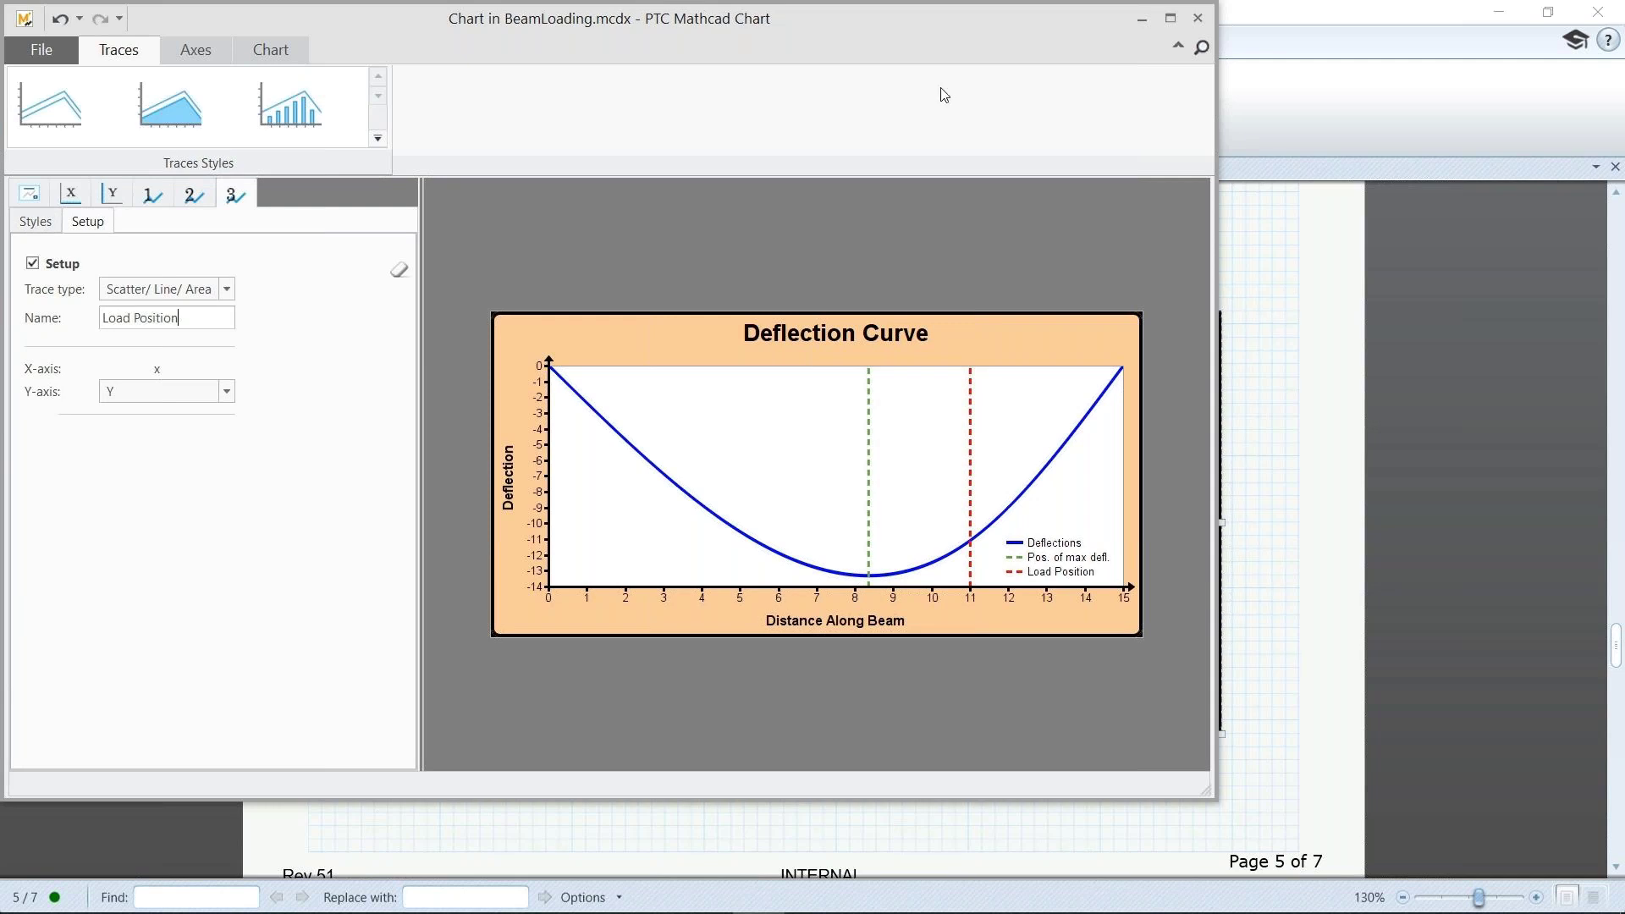
click(1196, 18)
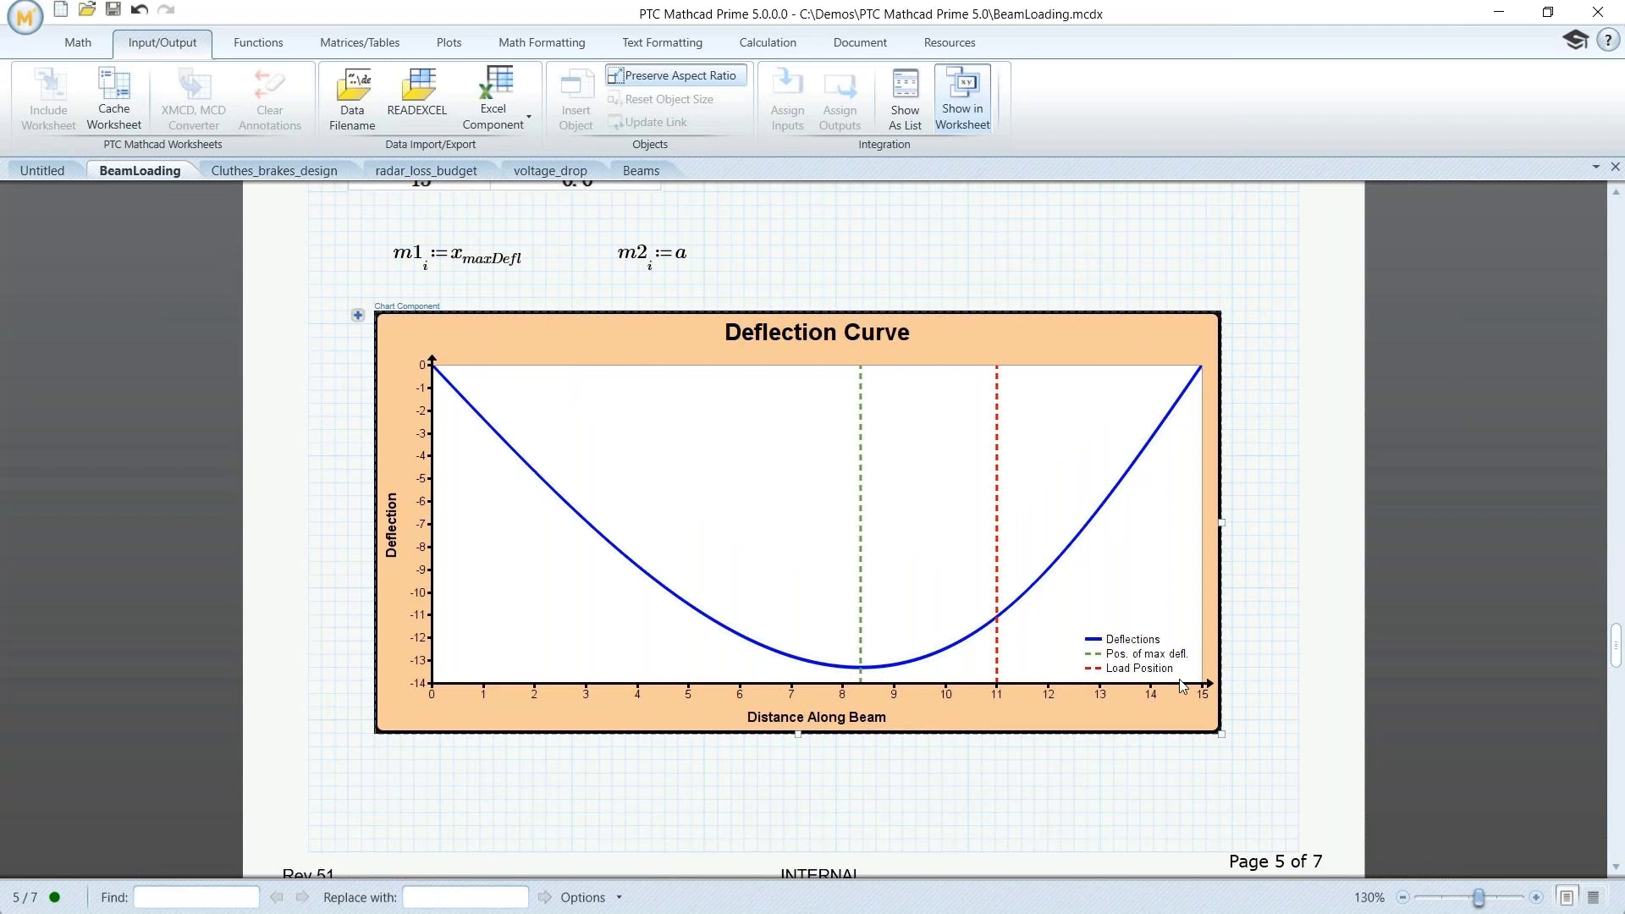
- Plot the function yy in millimetres on the empty 3D plot below the contour plot in Appendix A
scroll(1182, 686, down, 8)
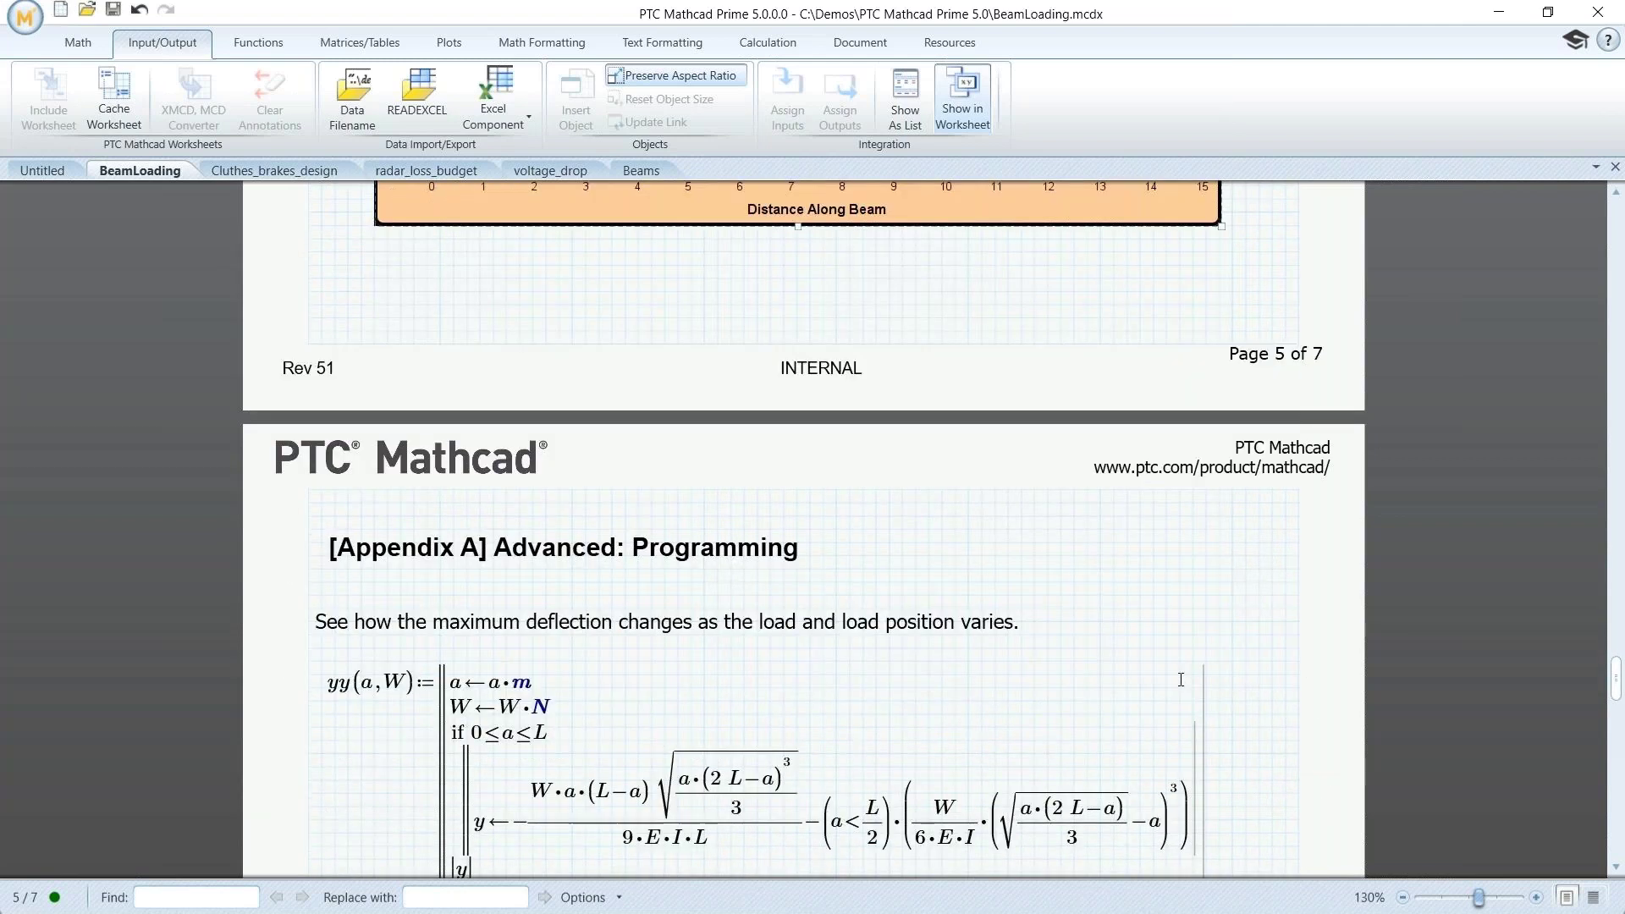
scroll(1182, 686, down, 2)
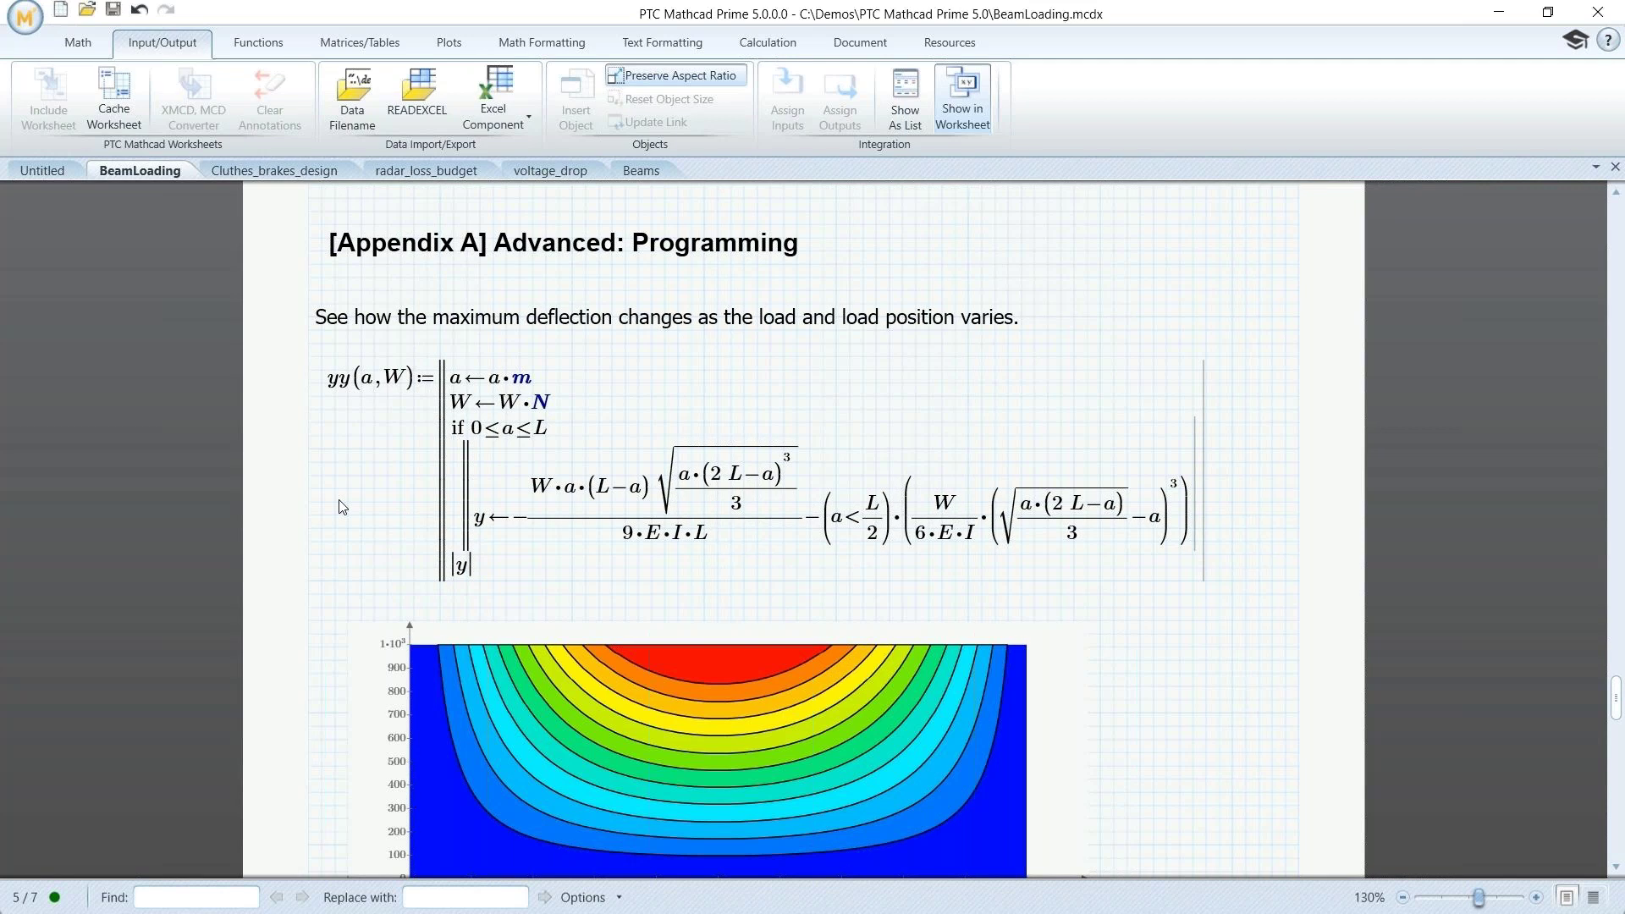
scroll(342, 506, down, 4)
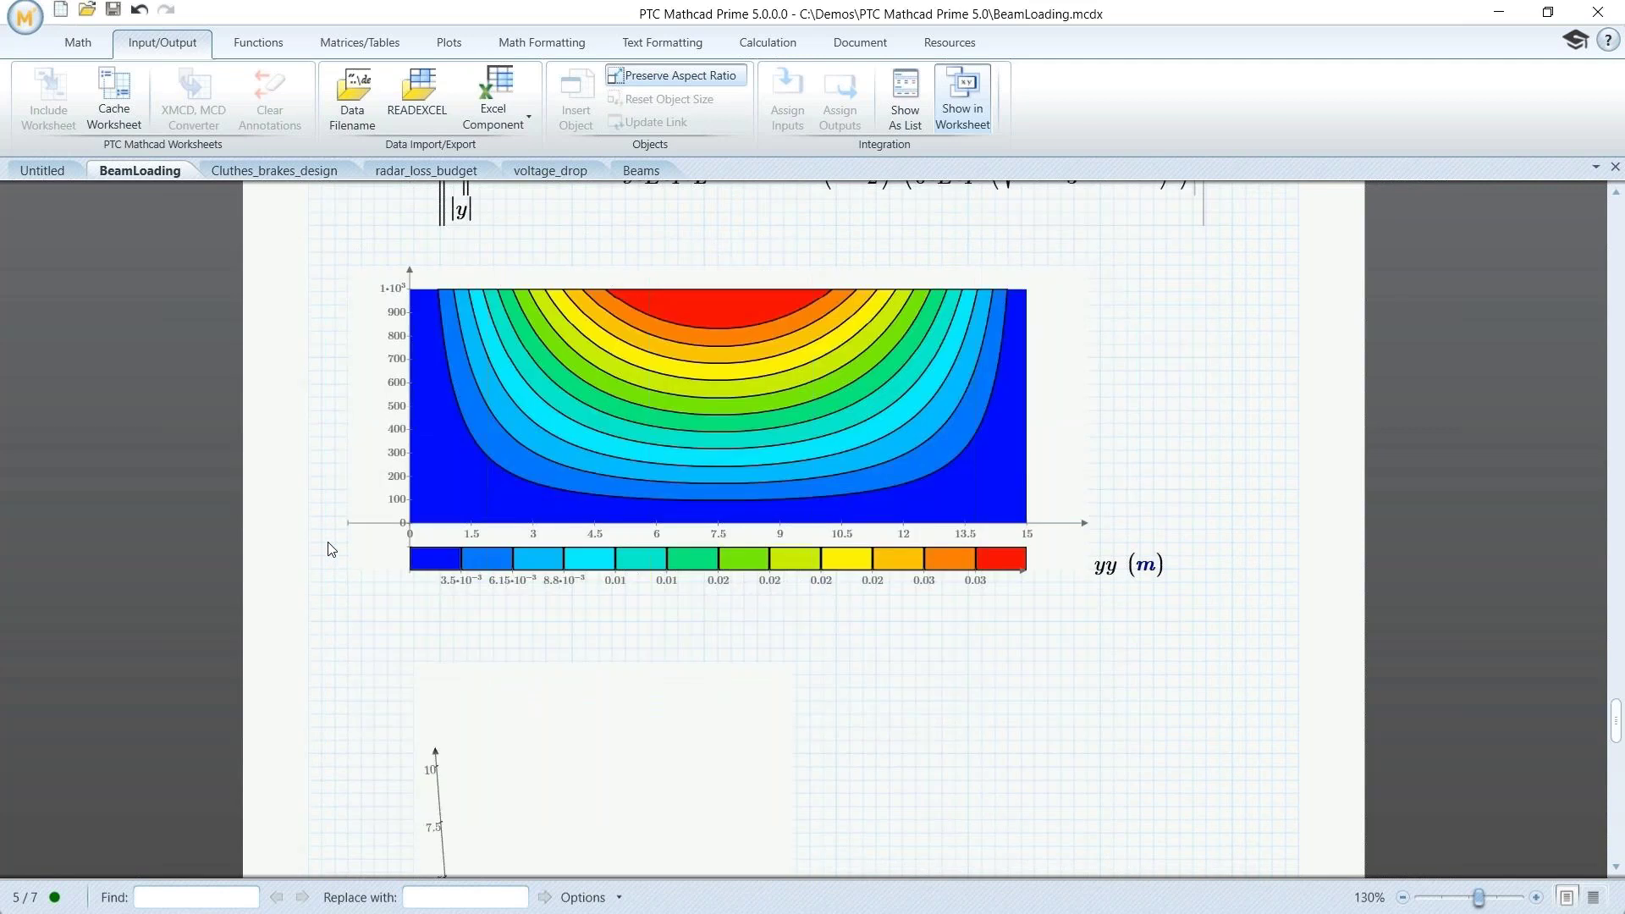
scroll(330, 550, down, 4)
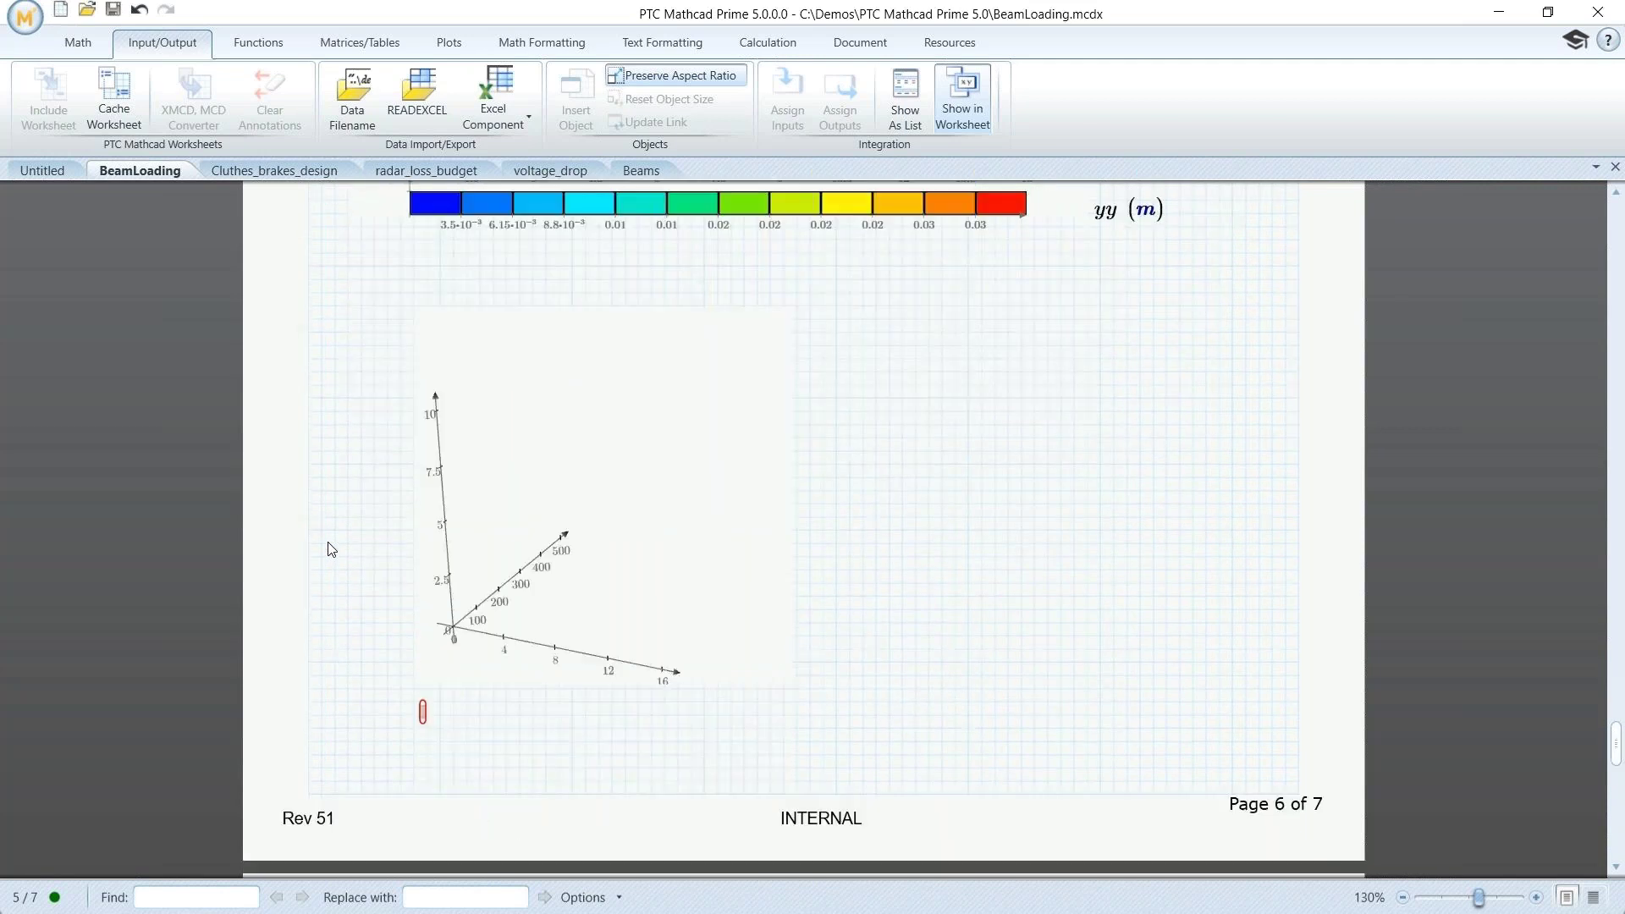
click(422, 711)
text(yy)
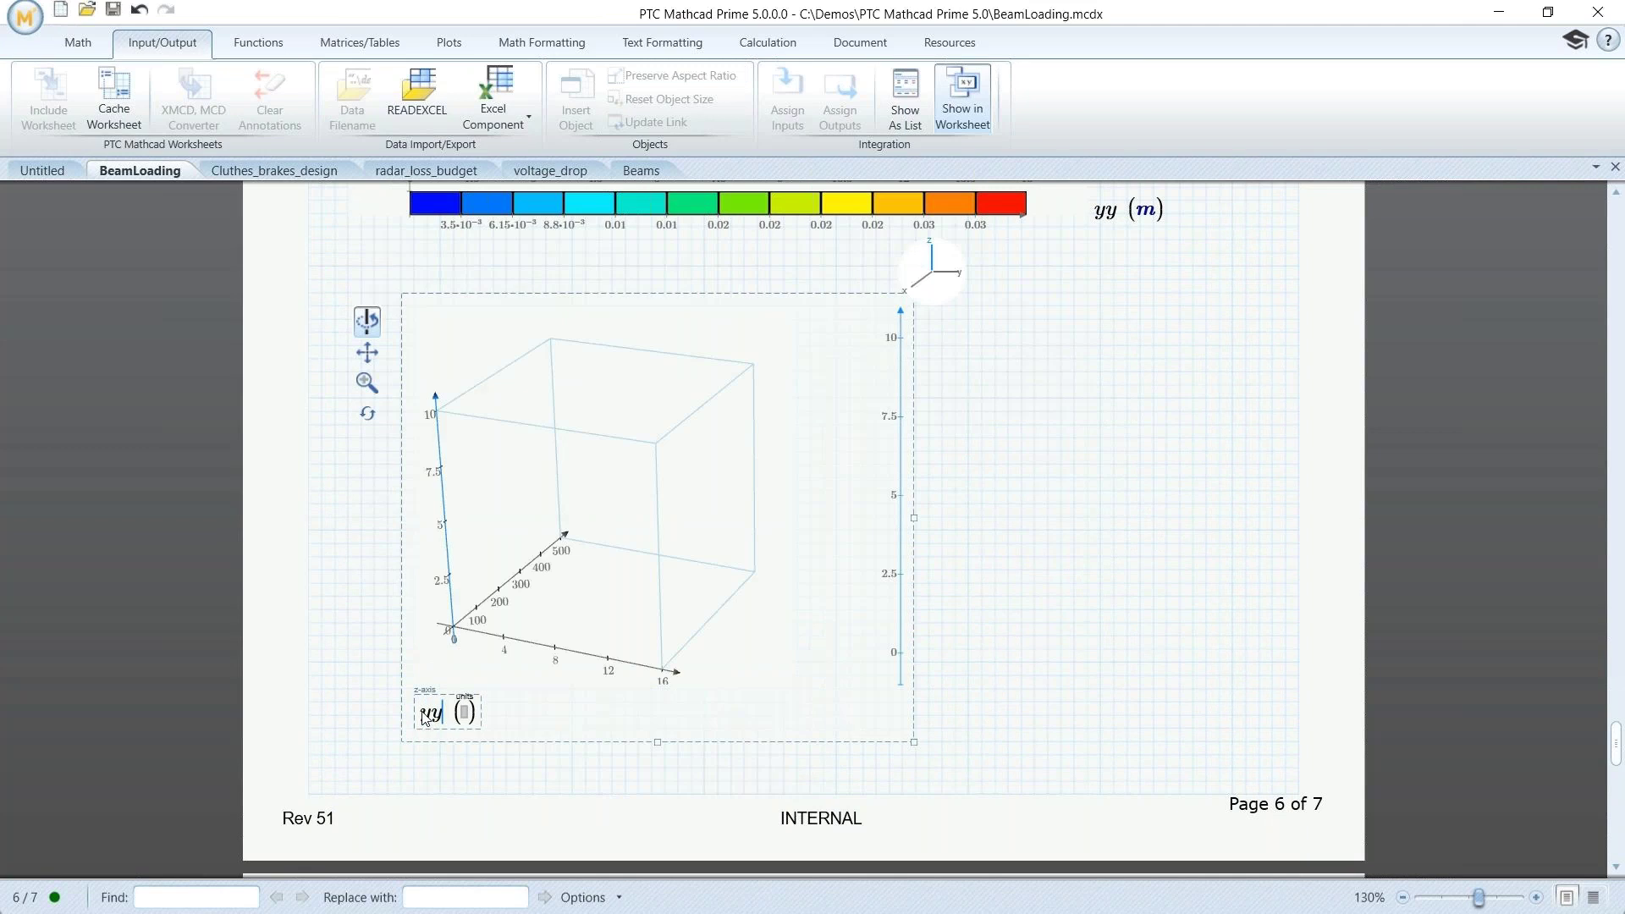
key(Tab)
text(mm)
click(452, 756)
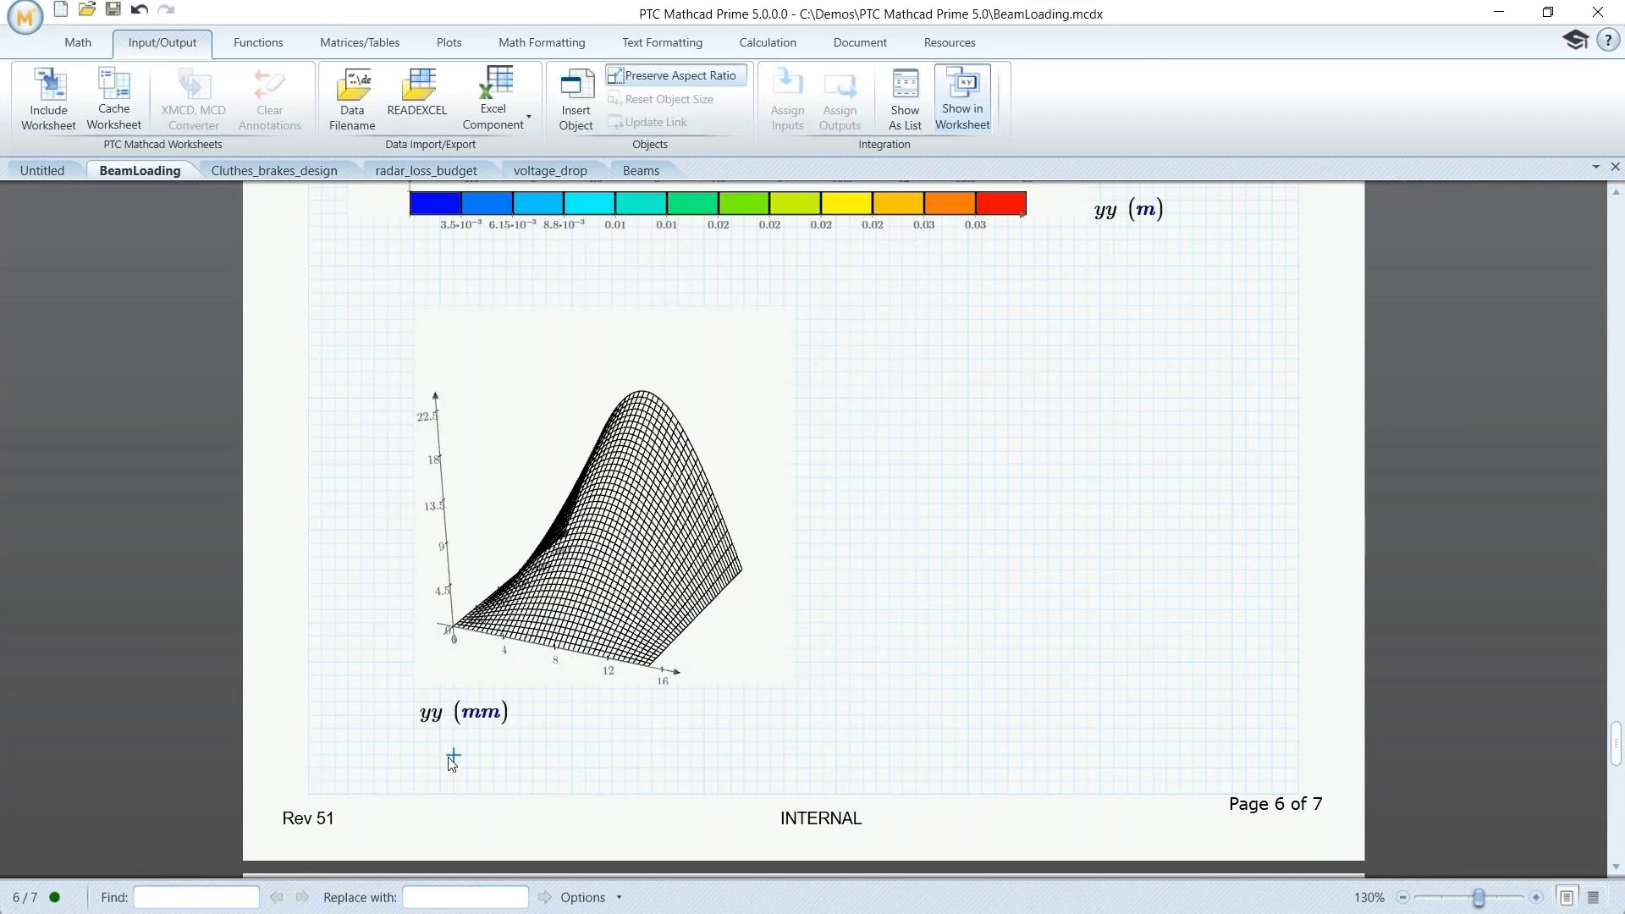
- Apply a red surface fill to the 3D plot of yy
click(679, 617)
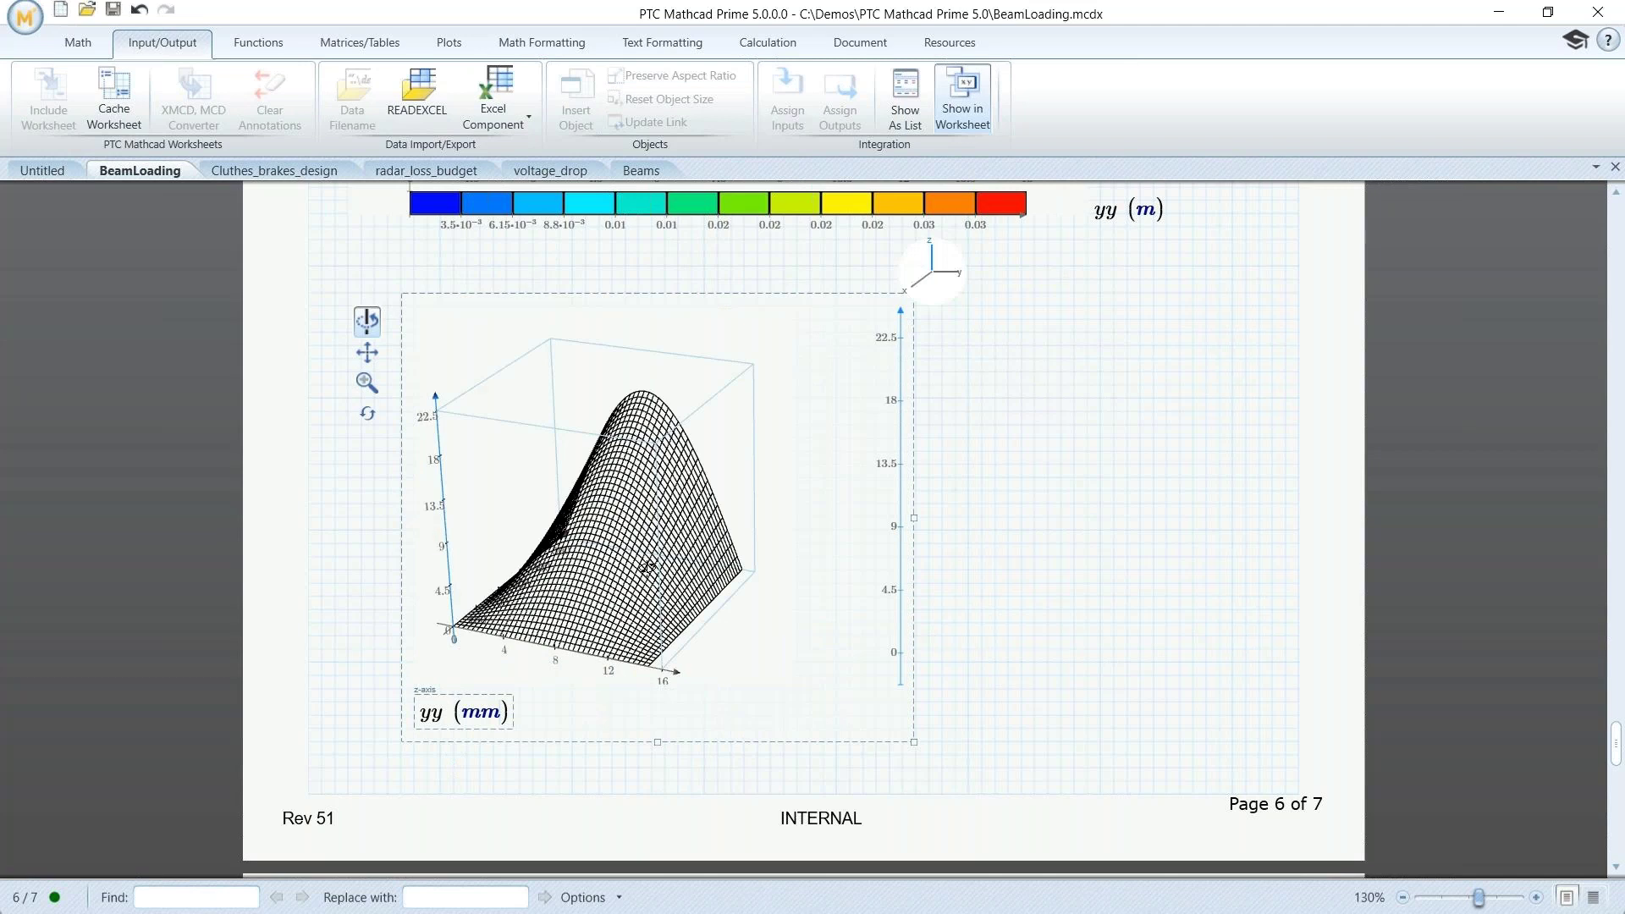
click(449, 43)
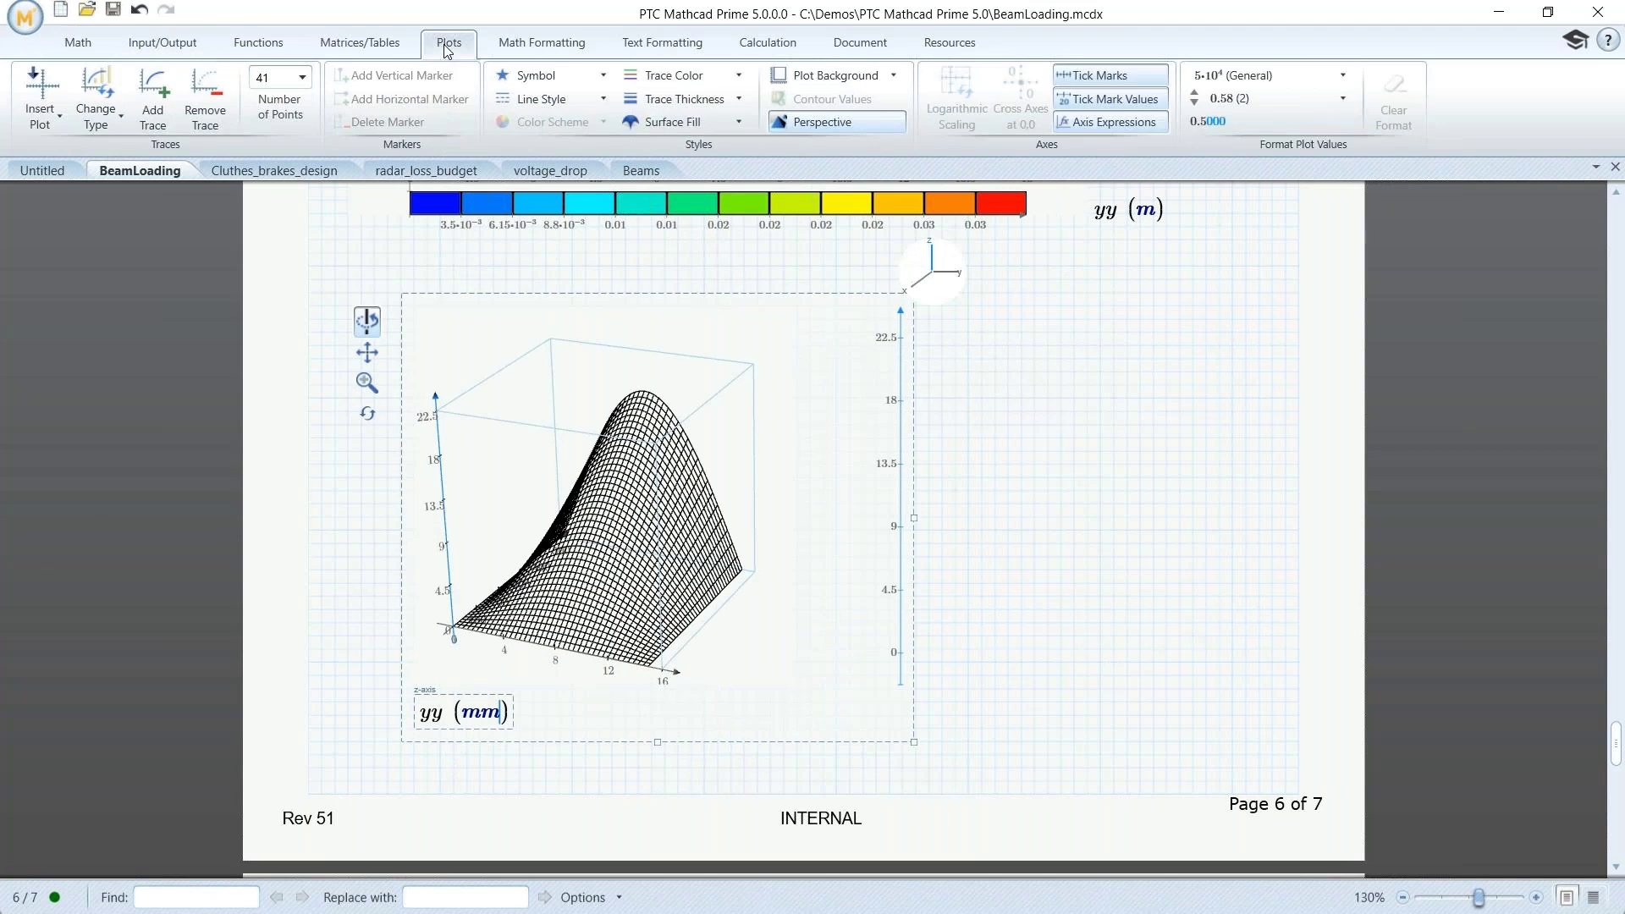
click(741, 124)
click(645, 203)
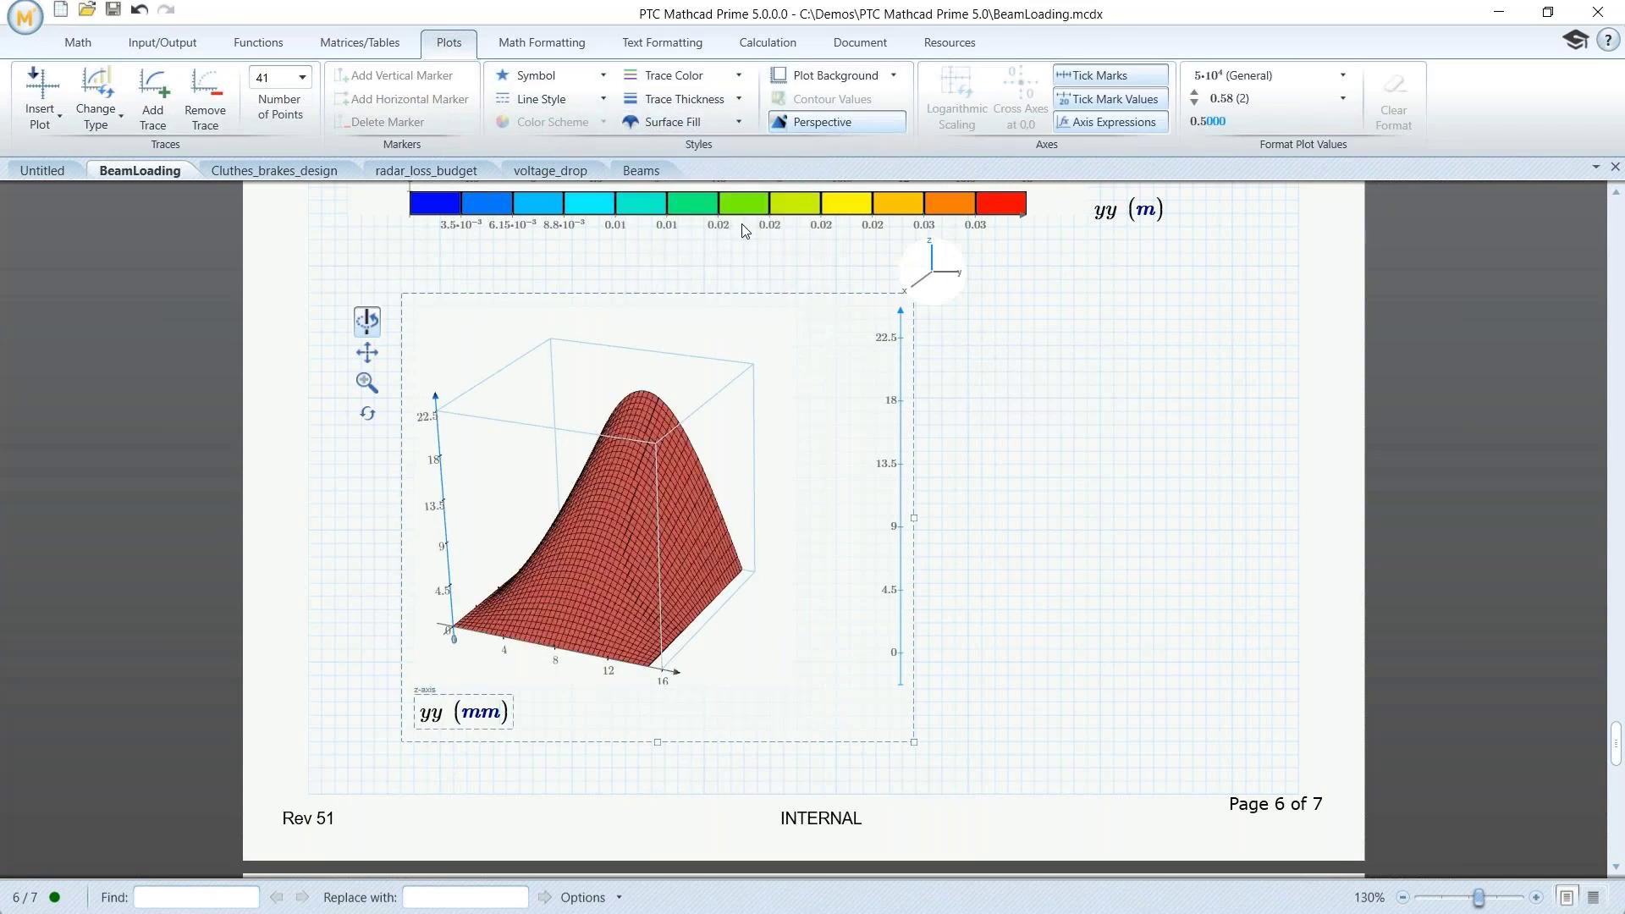
- Inspect the 3D surface plot by rotating, panning and zooming it, and reset its view
drag(705, 512, 668, 346)
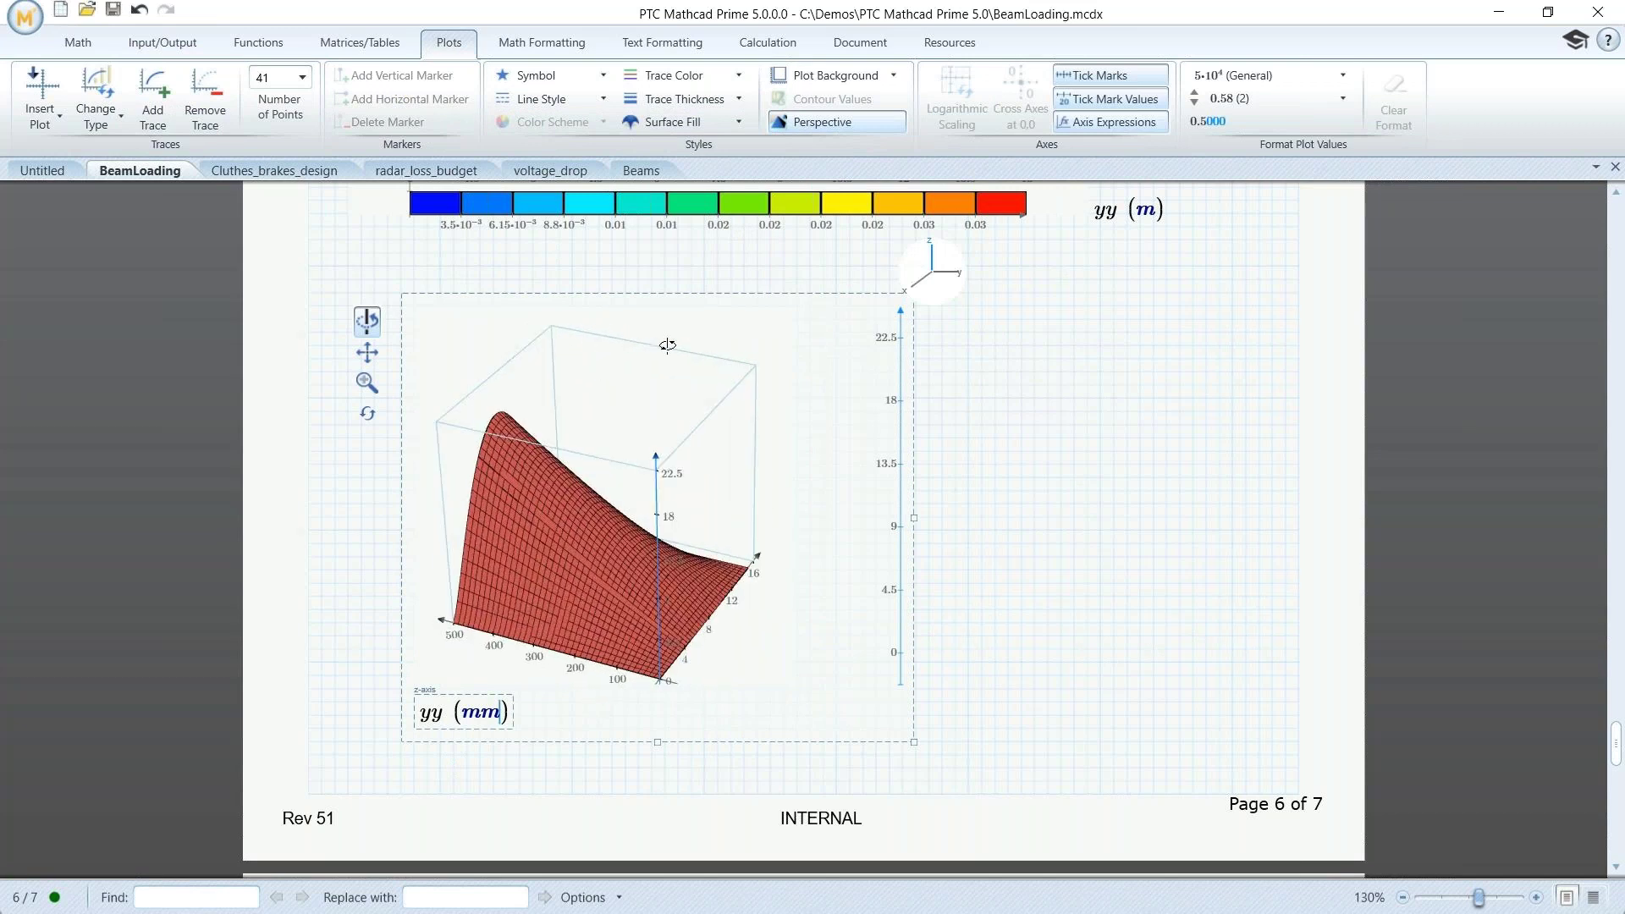
click(366, 352)
mouse_move(559, 548)
mouse_down()
mouse_move(539, 522)
mouse_move(561, 533)
mouse_up()
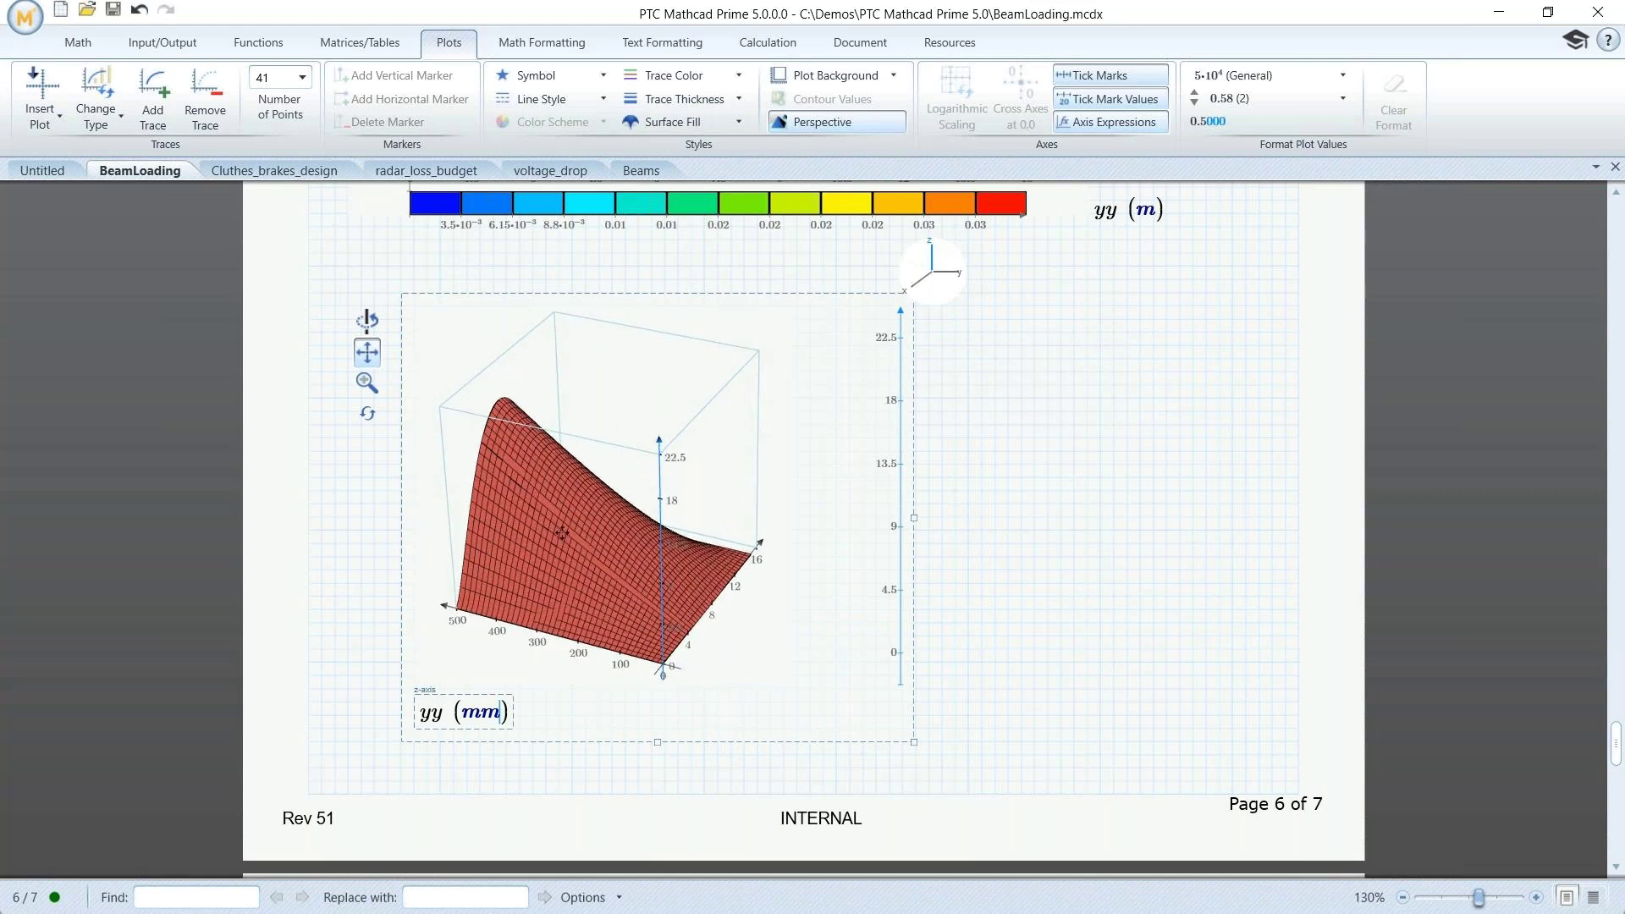
click(366, 383)
drag(417, 518, 508, 664)
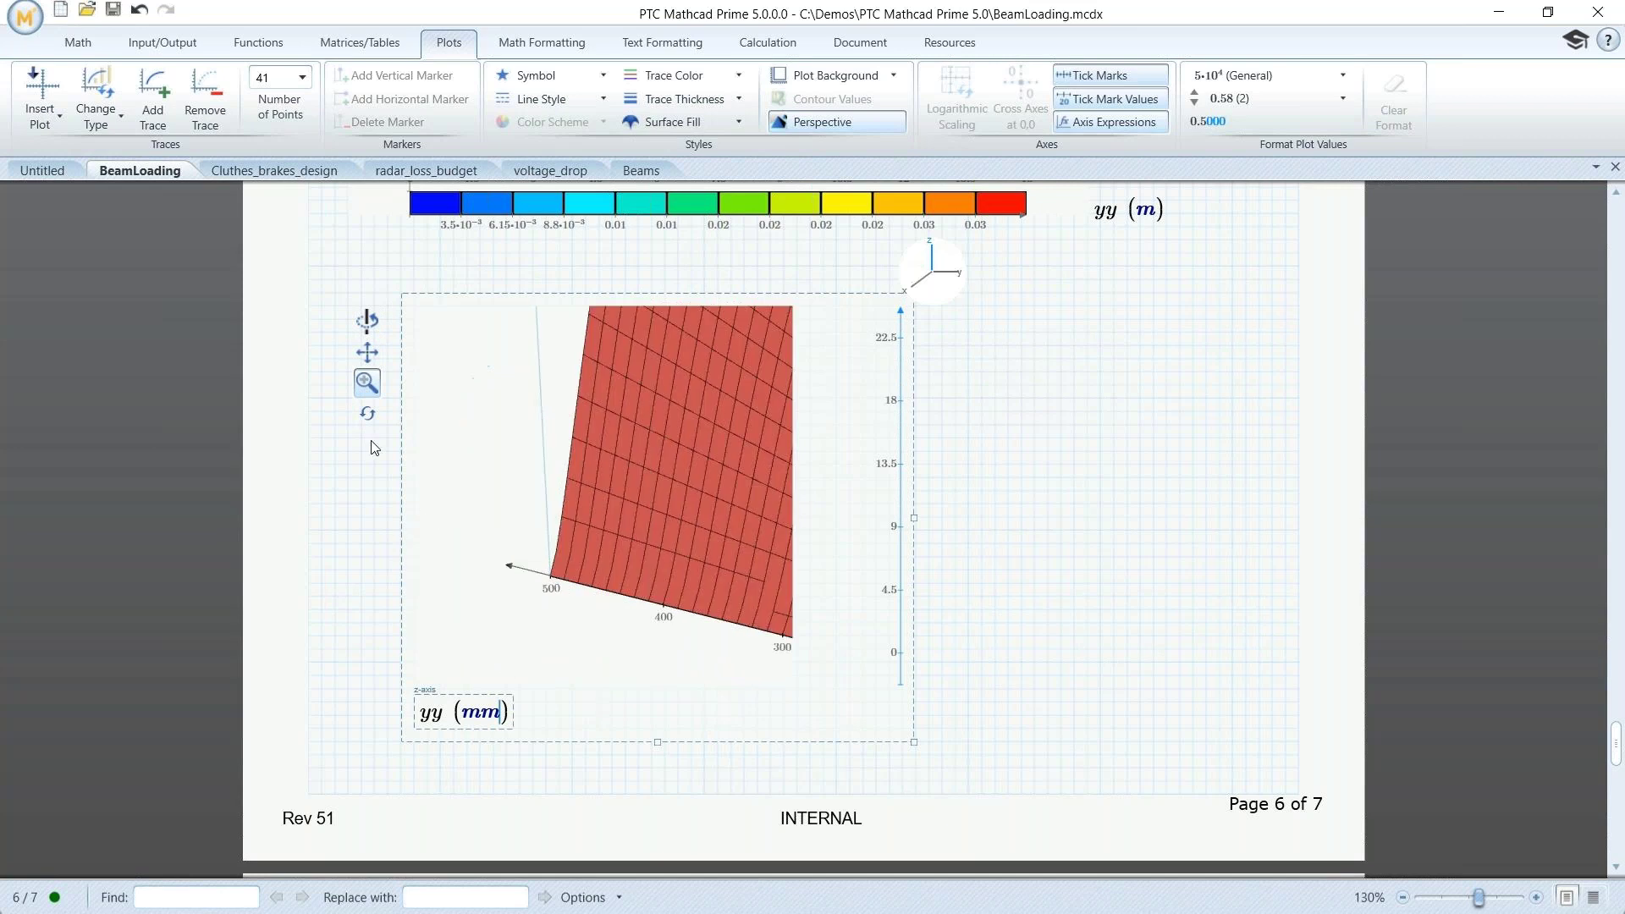
click(367, 414)
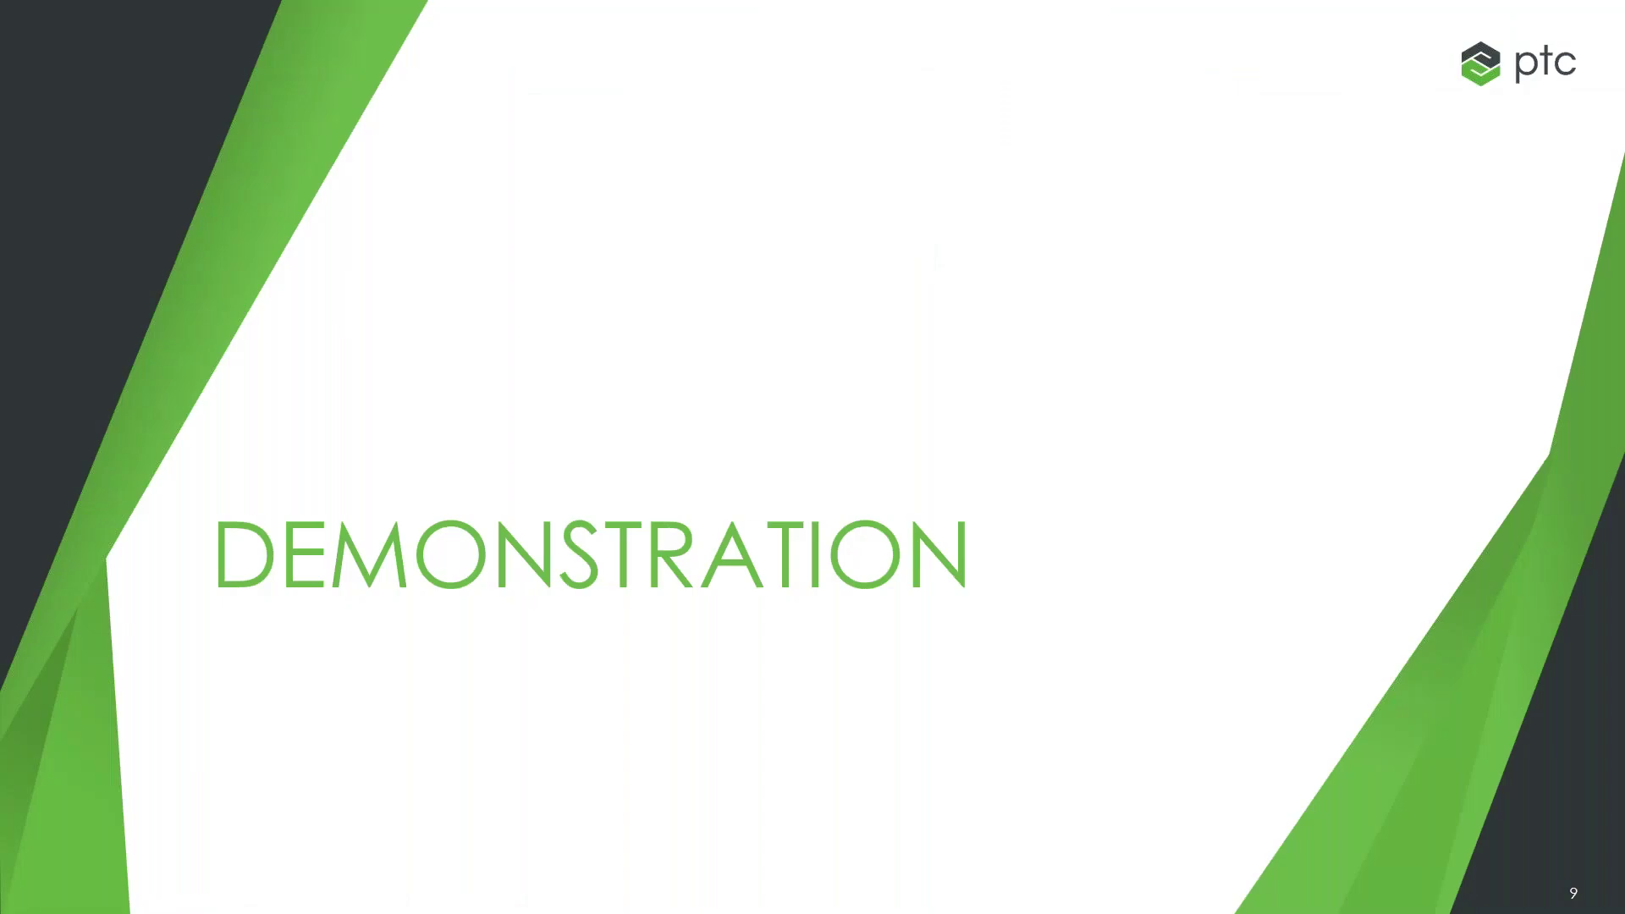
click(878, 506)
click(878, 506)
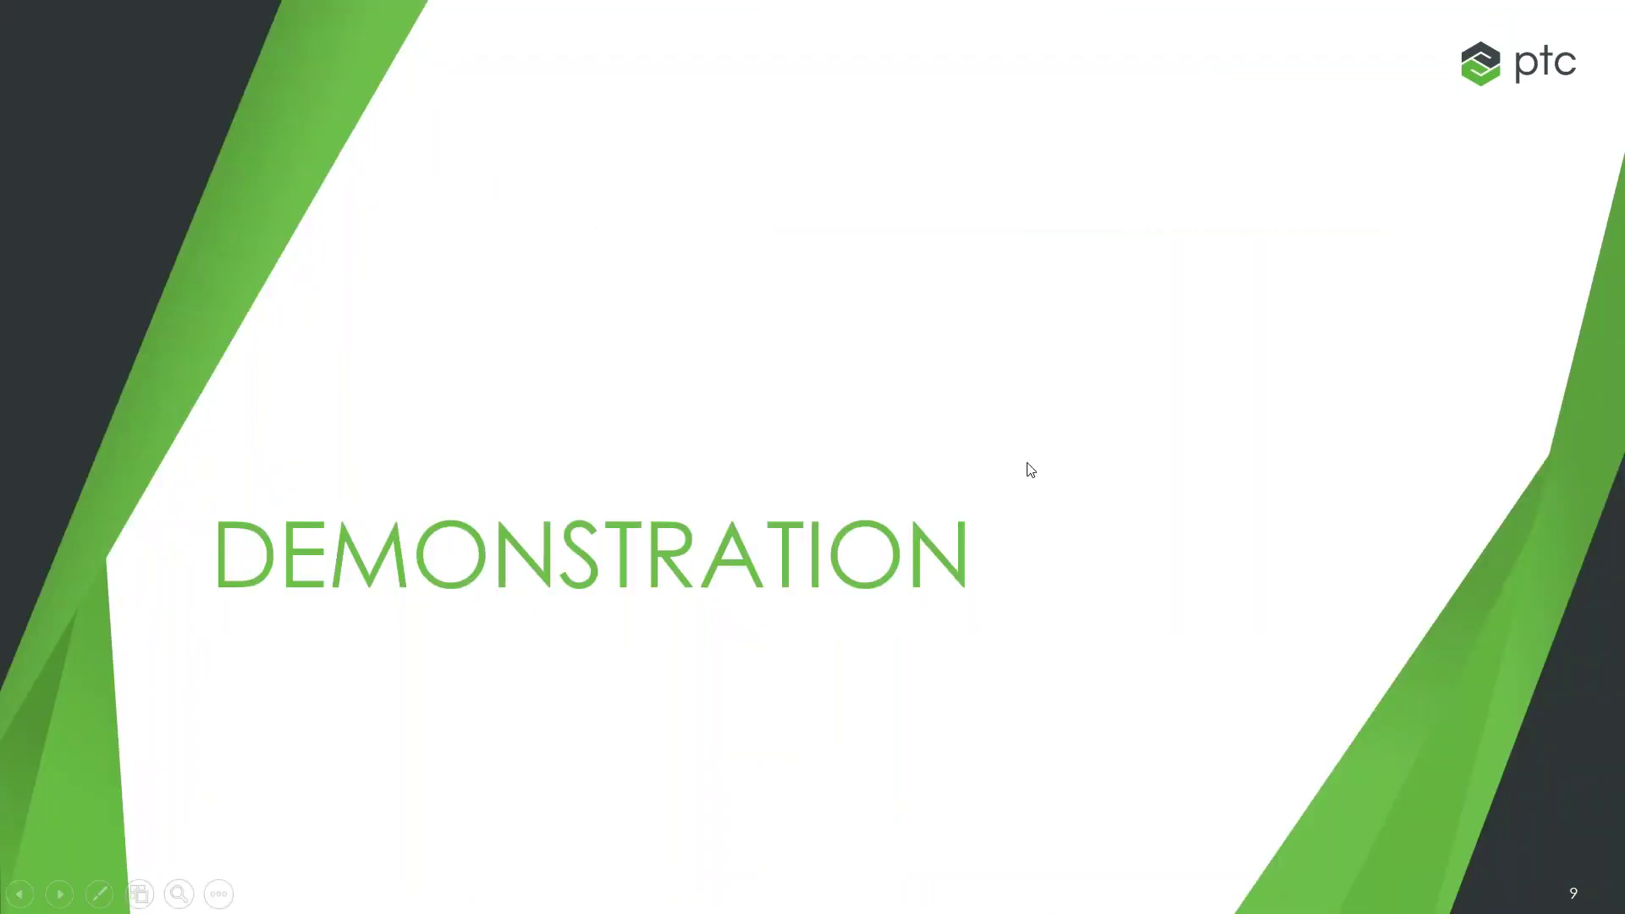
click(1026, 465)
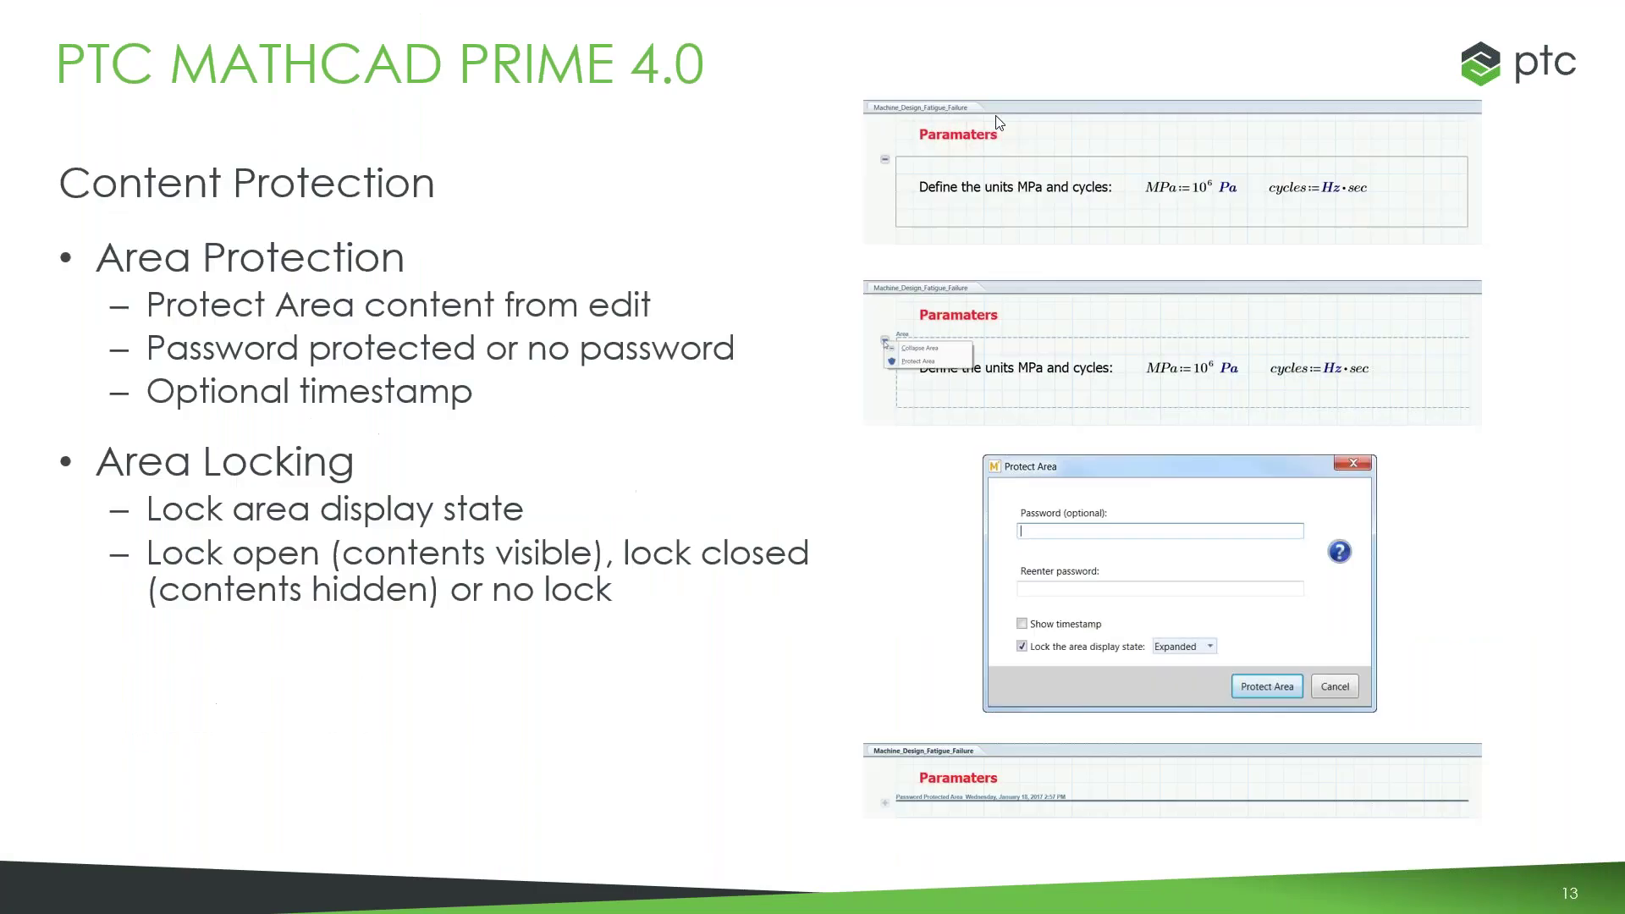